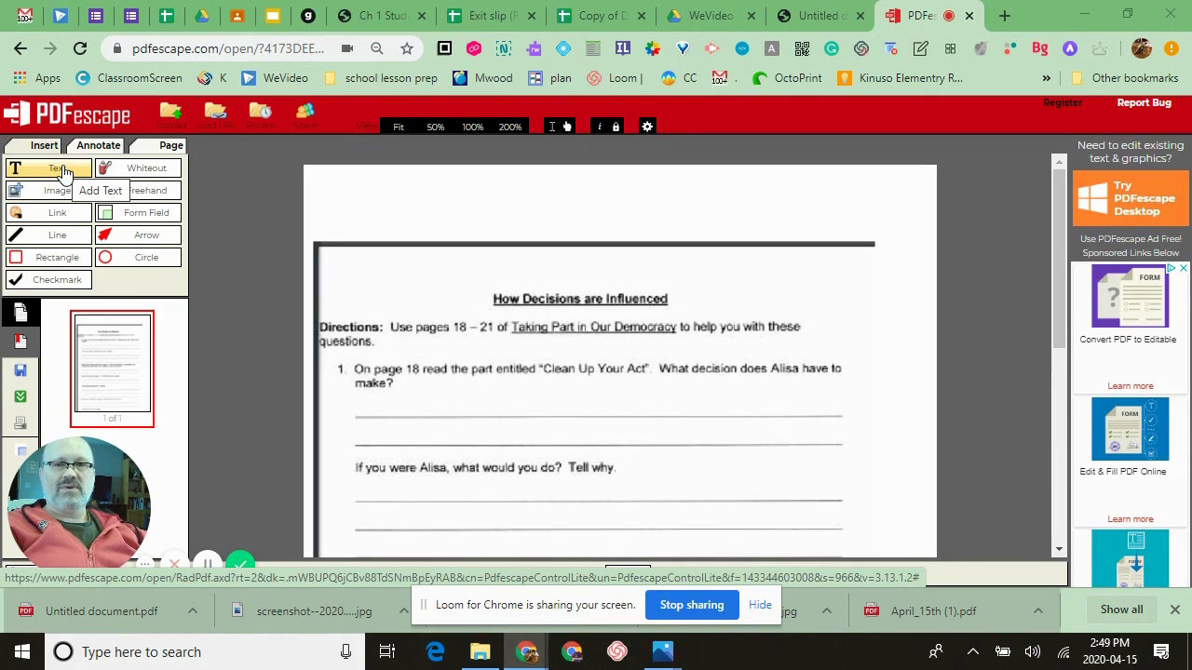
# - Upload "Untitled document.pdf" to the PDF editor from the browser's downloaded files
pyautogui.click(163, 119)
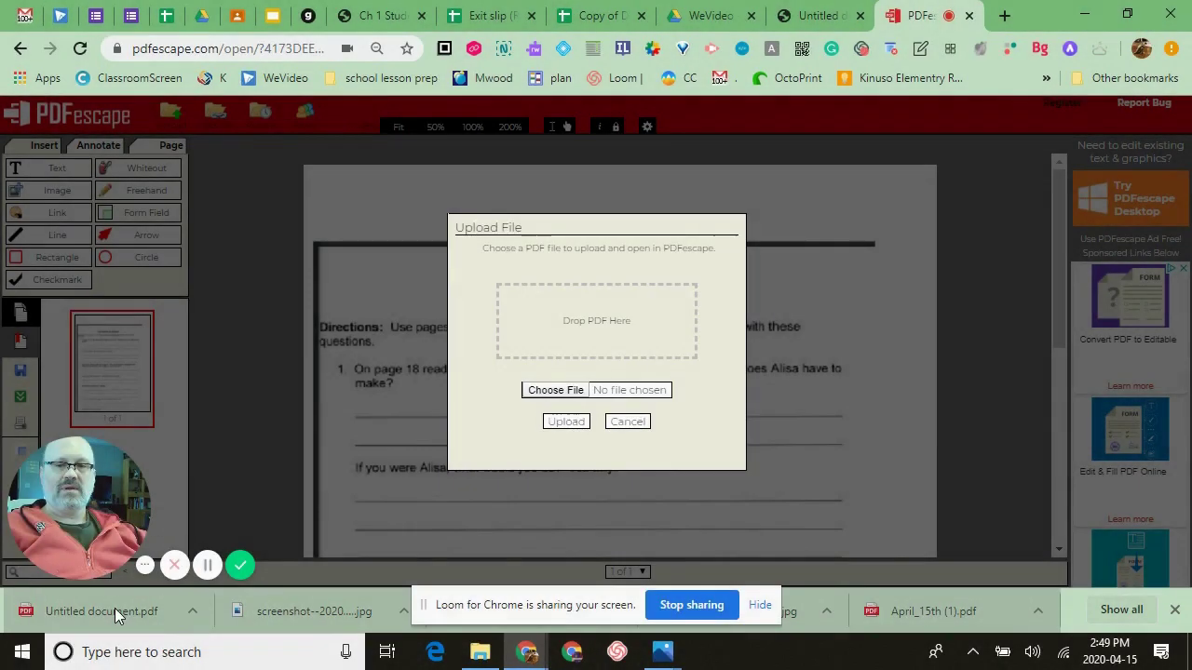
pyautogui.moveTo(115, 612); pyautogui.dragTo(634, 306)
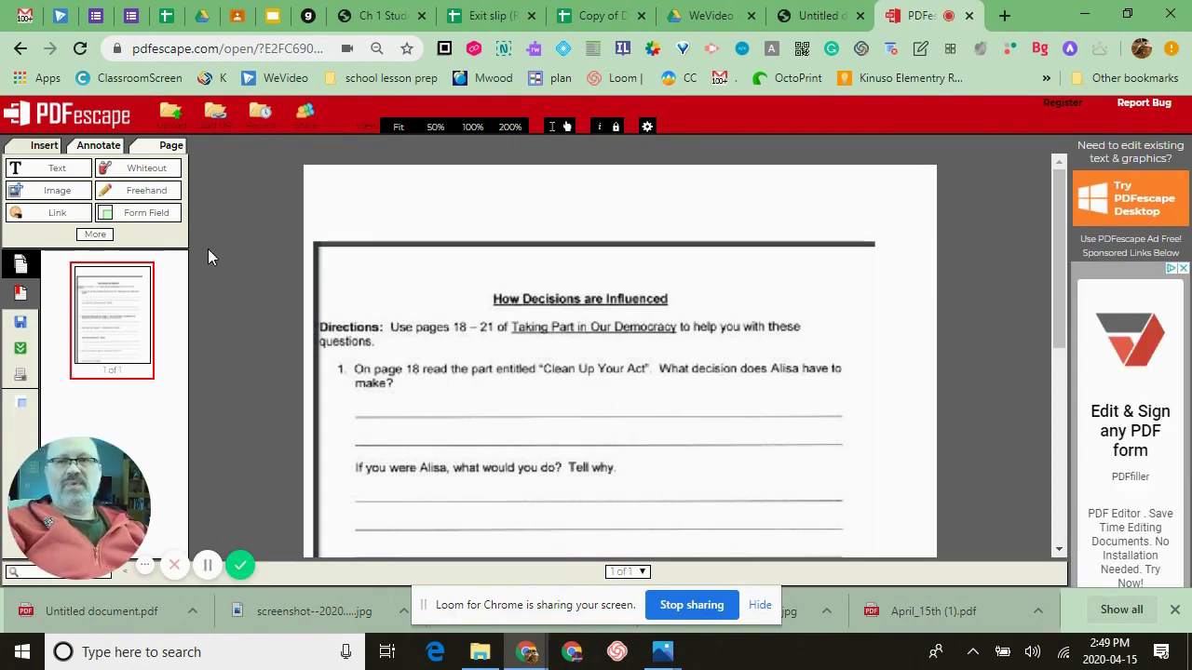
# - Examine the available insertion, page and annotation tools, ending with the full list of insertion tools shown
pyautogui.click(58, 170)
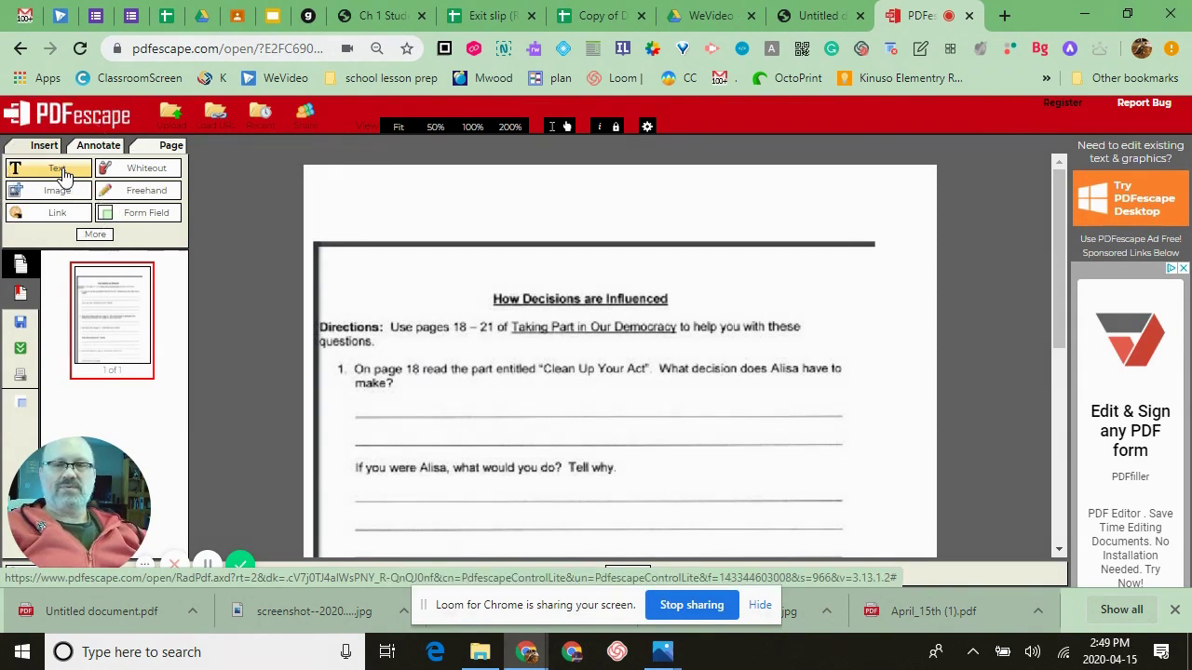
pyautogui.click(129, 171)
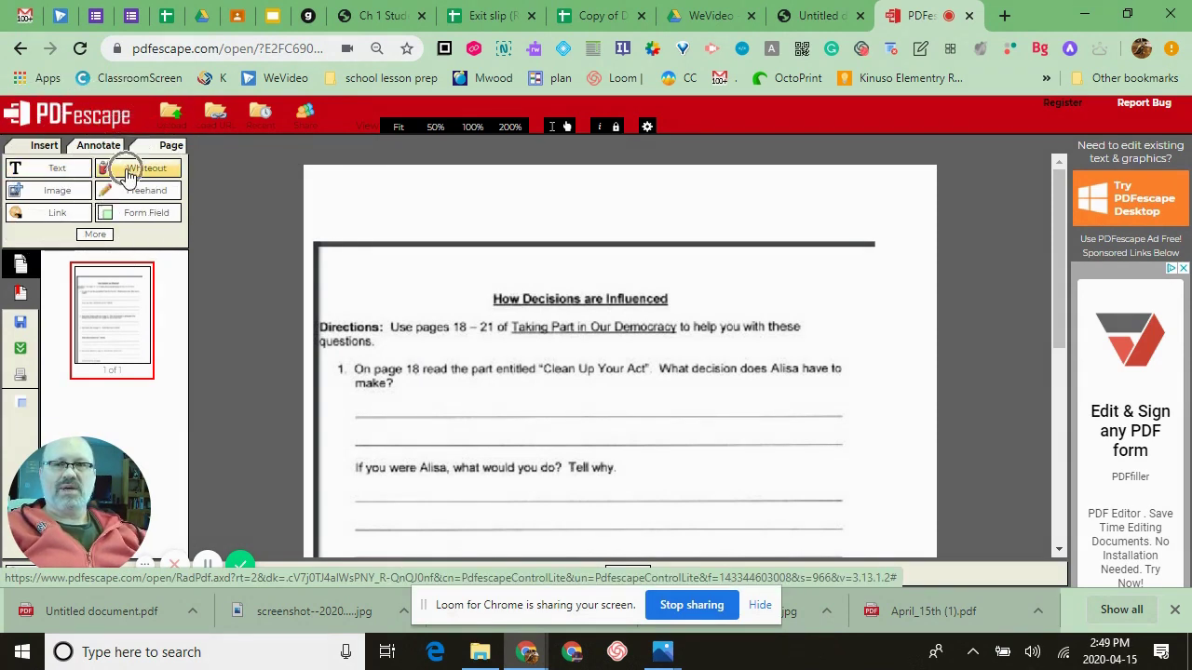
pyautogui.click(59, 215)
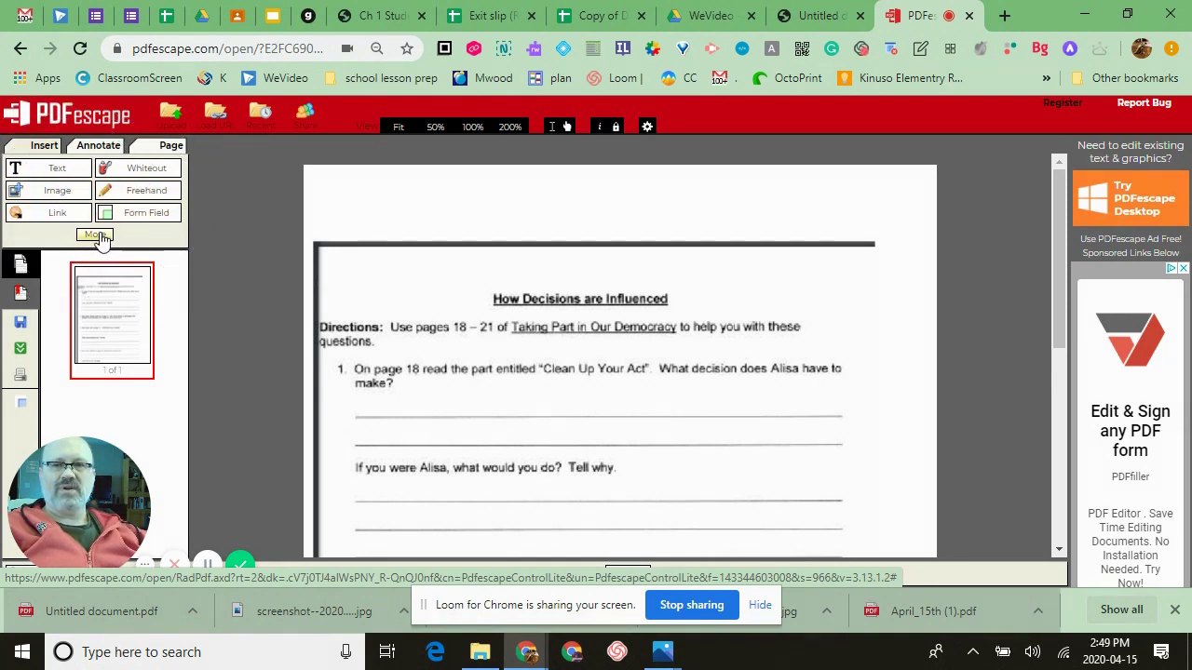
pyautogui.click(97, 235)
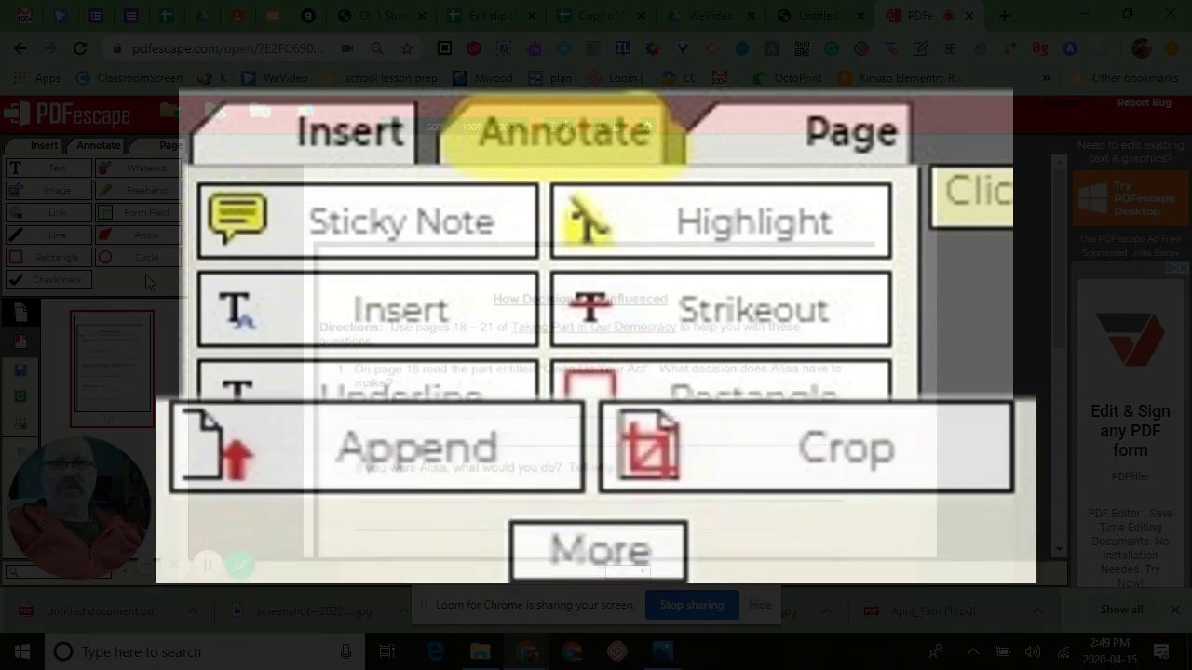
pyautogui.click(156, 146)
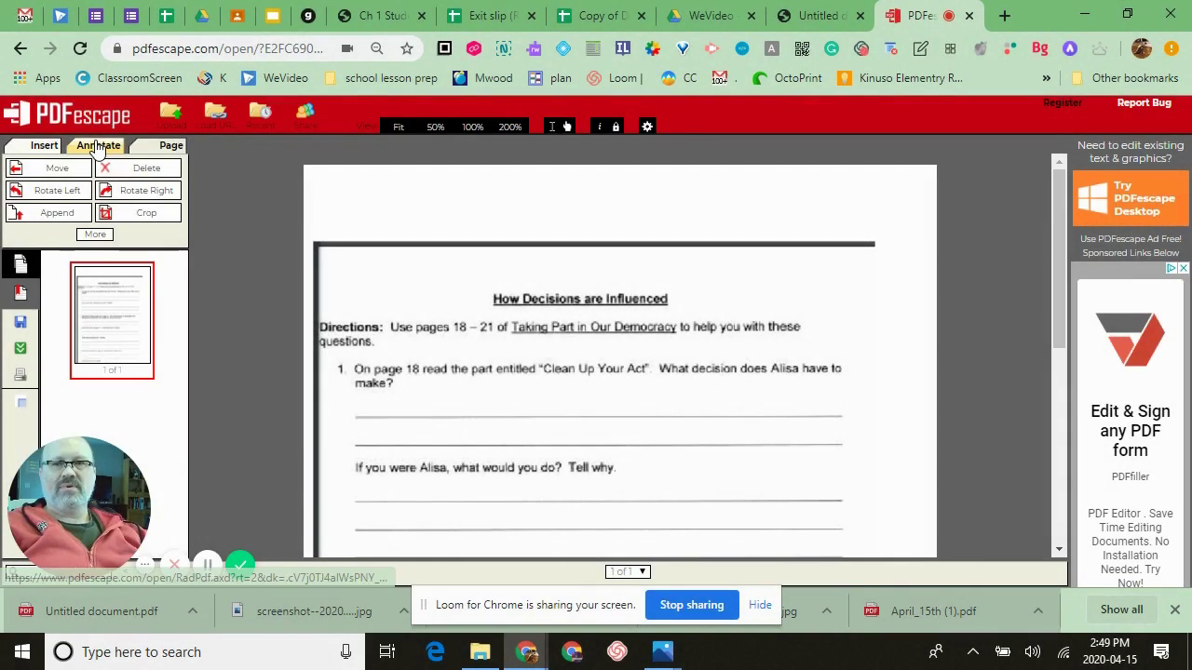
pyautogui.click(98, 147)
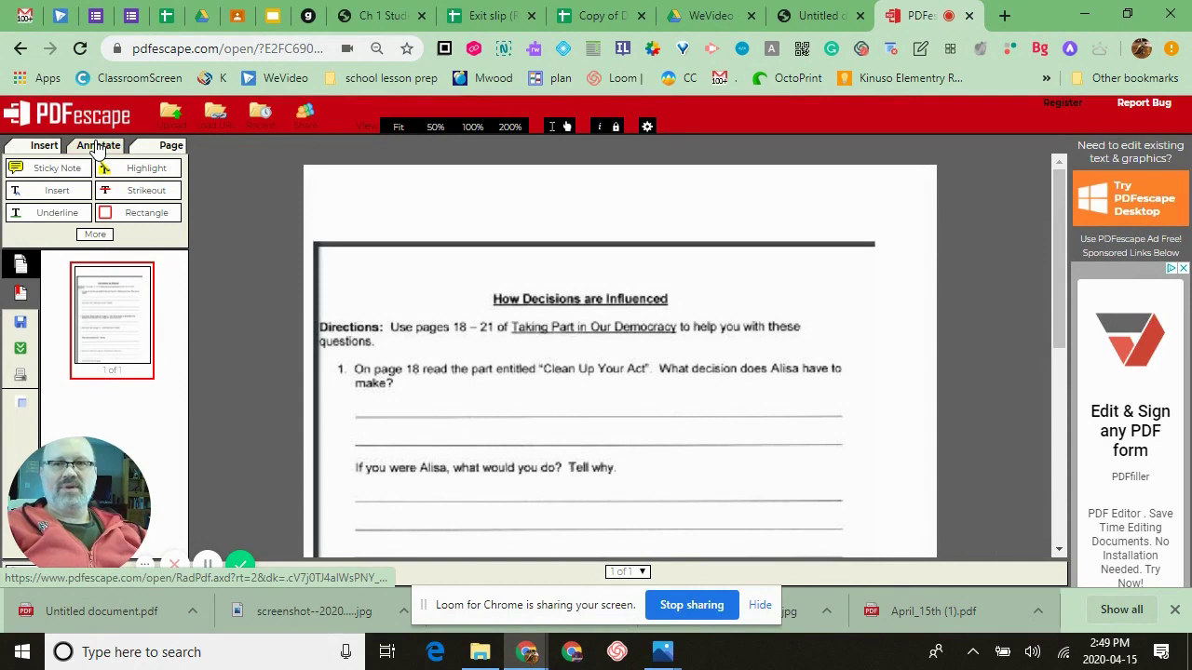
pyautogui.click(43, 148)
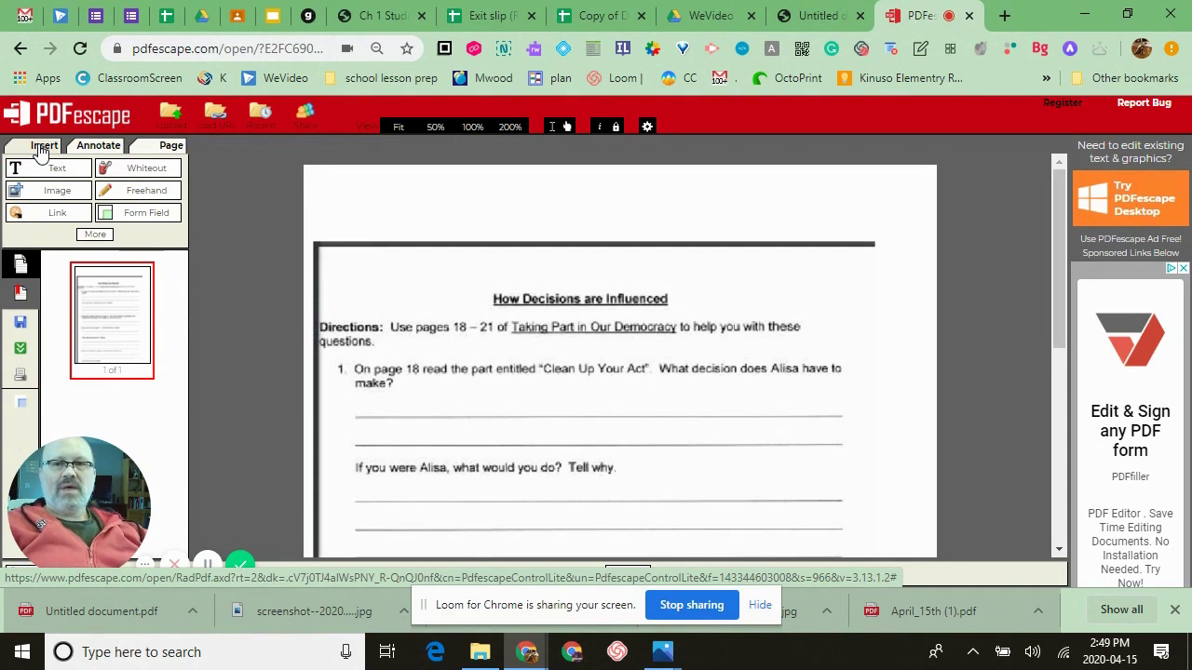
pyautogui.click(94, 236)
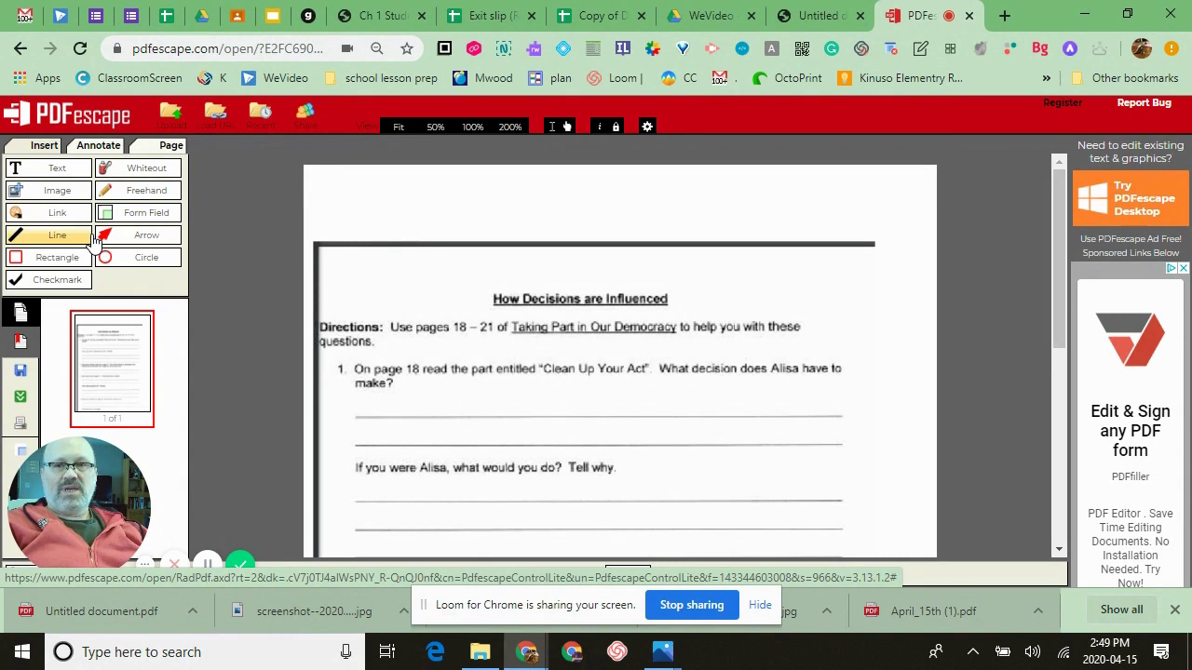
# - Add the text "Explain why." directly after "make?" in question 1
pyautogui.click(40, 170)
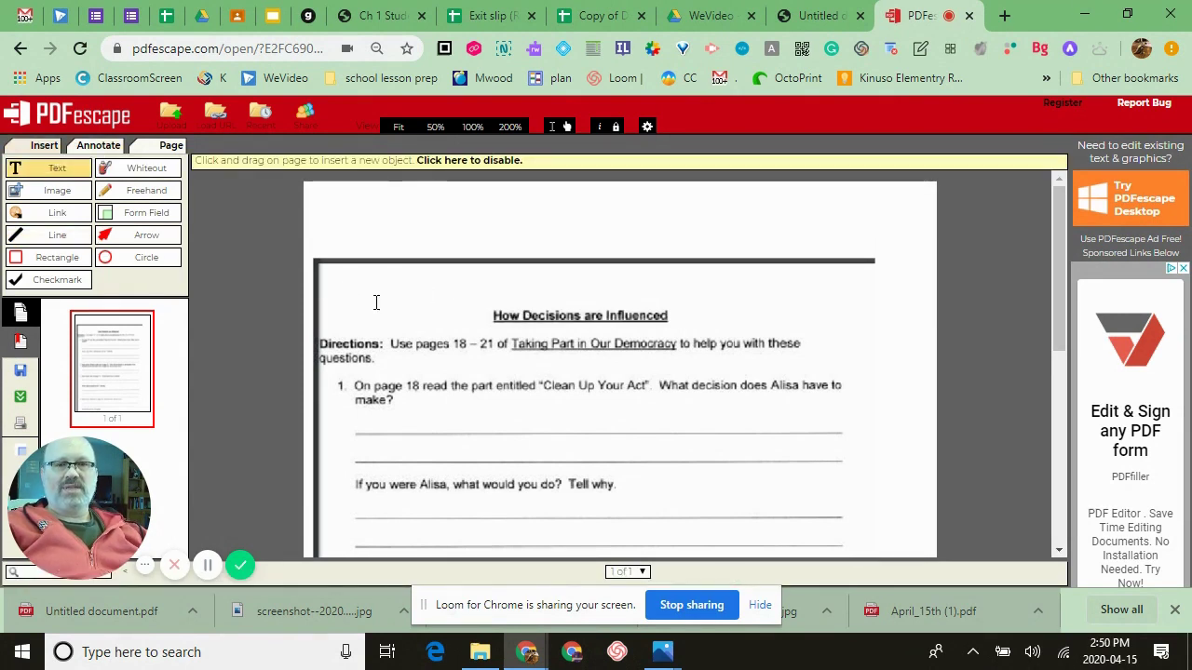
pyautogui.click(408, 400)
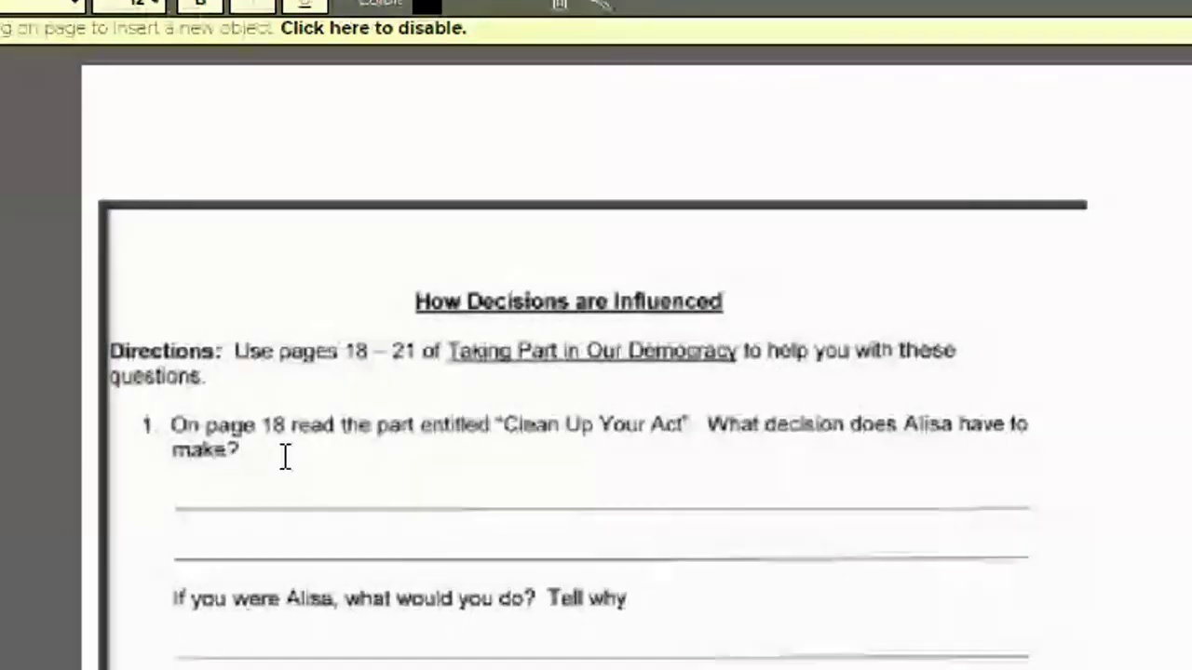
pyautogui.write('Explain why')
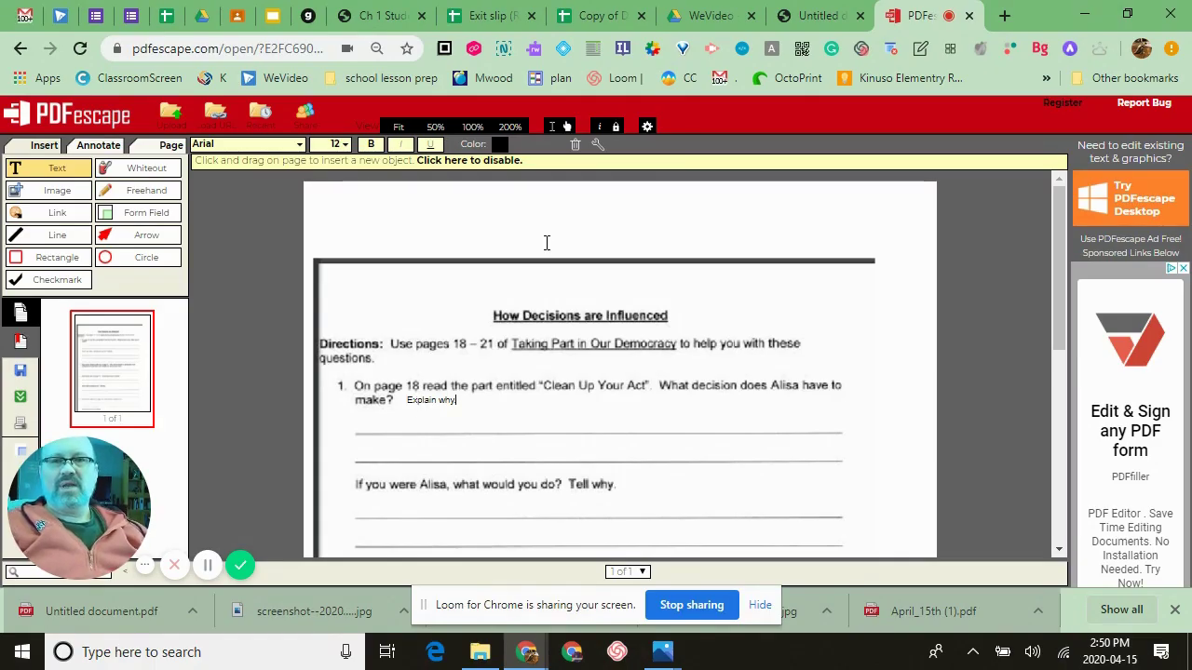
# - Format the added "Explain why." text in Courier New at size 14
pyautogui.click(416, 400)
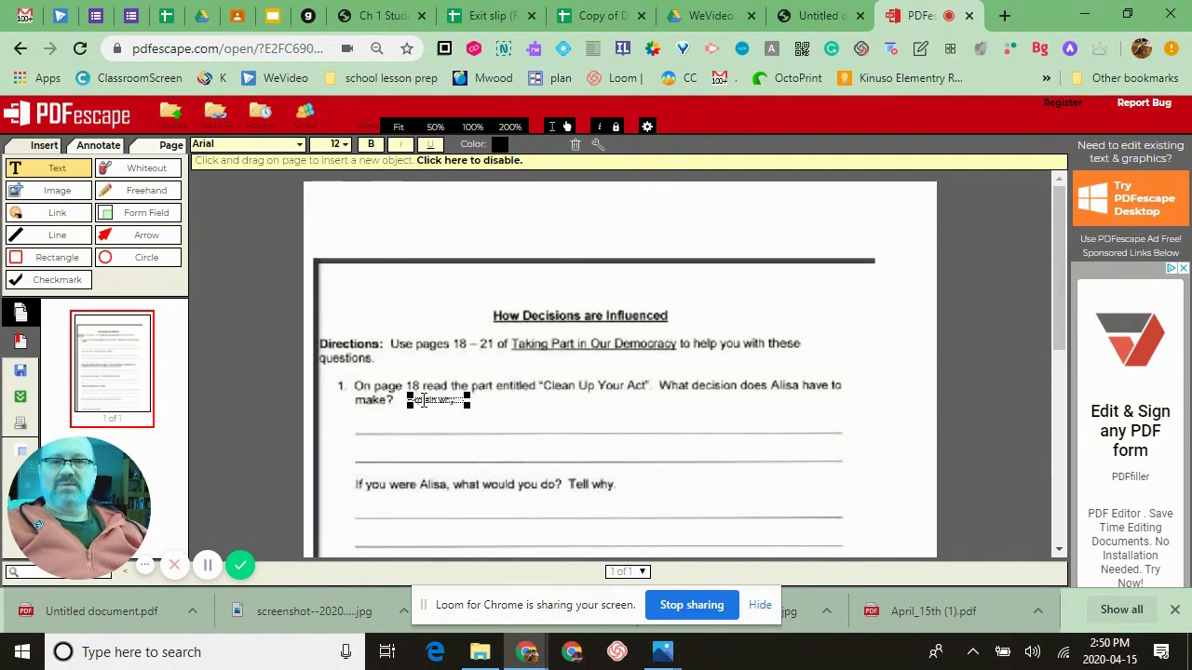
pyautogui.click(416, 401)
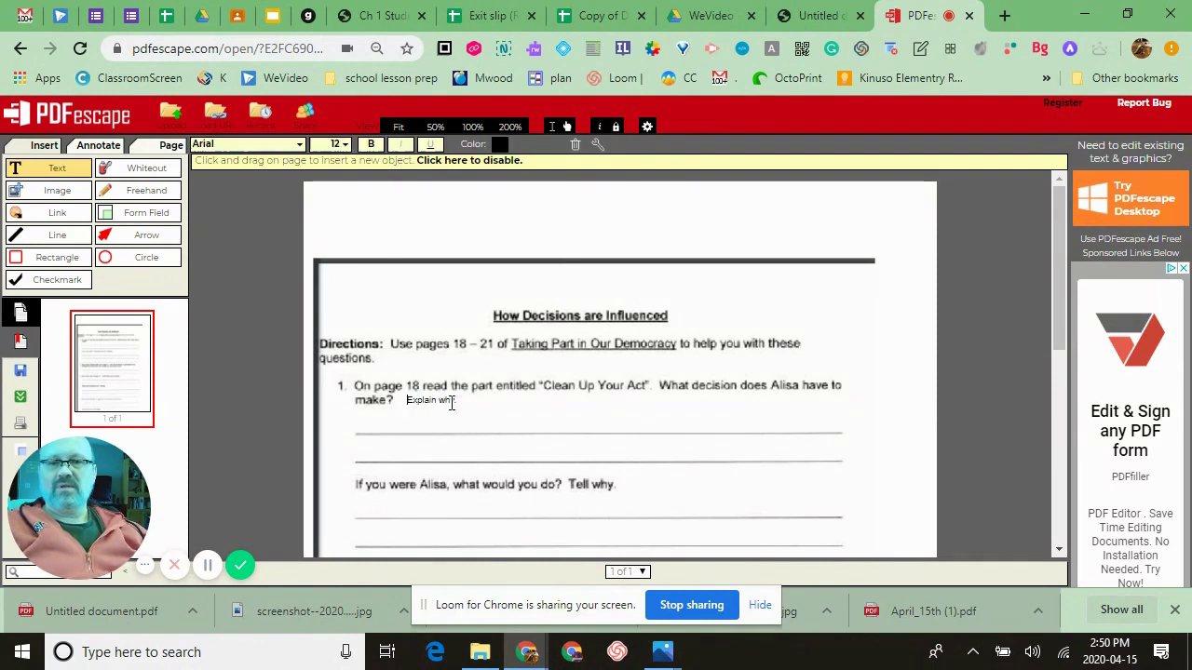
pyautogui.moveTo(408, 400); pyautogui.dragTo(455, 400)
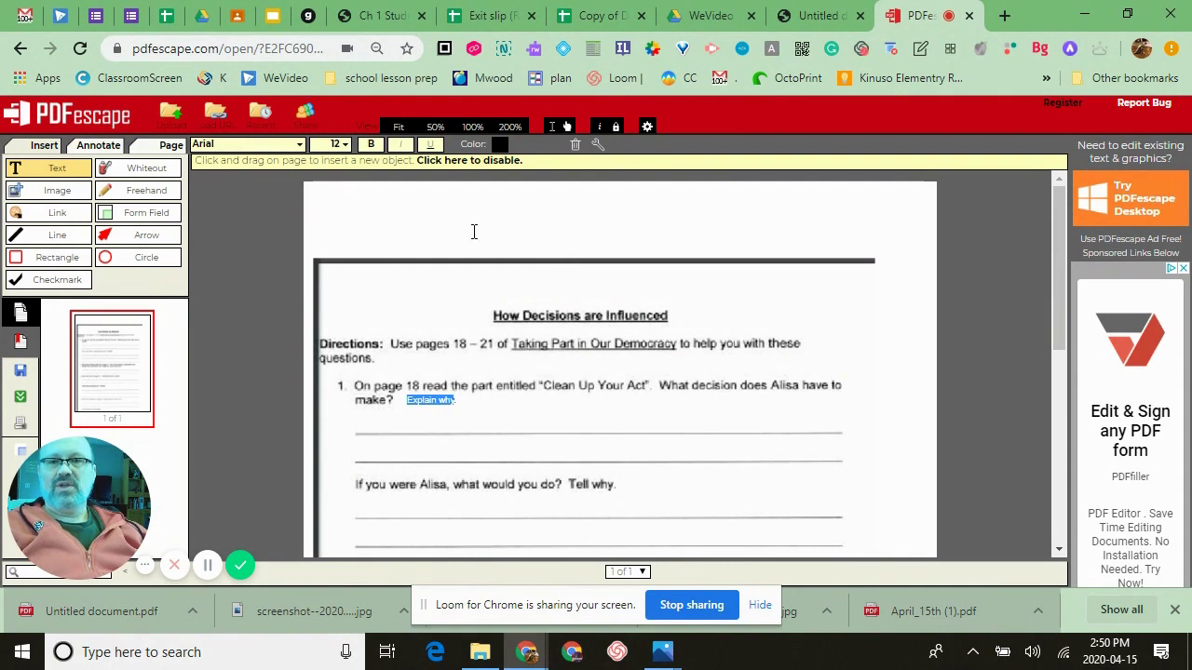
pyautogui.click(345, 146)
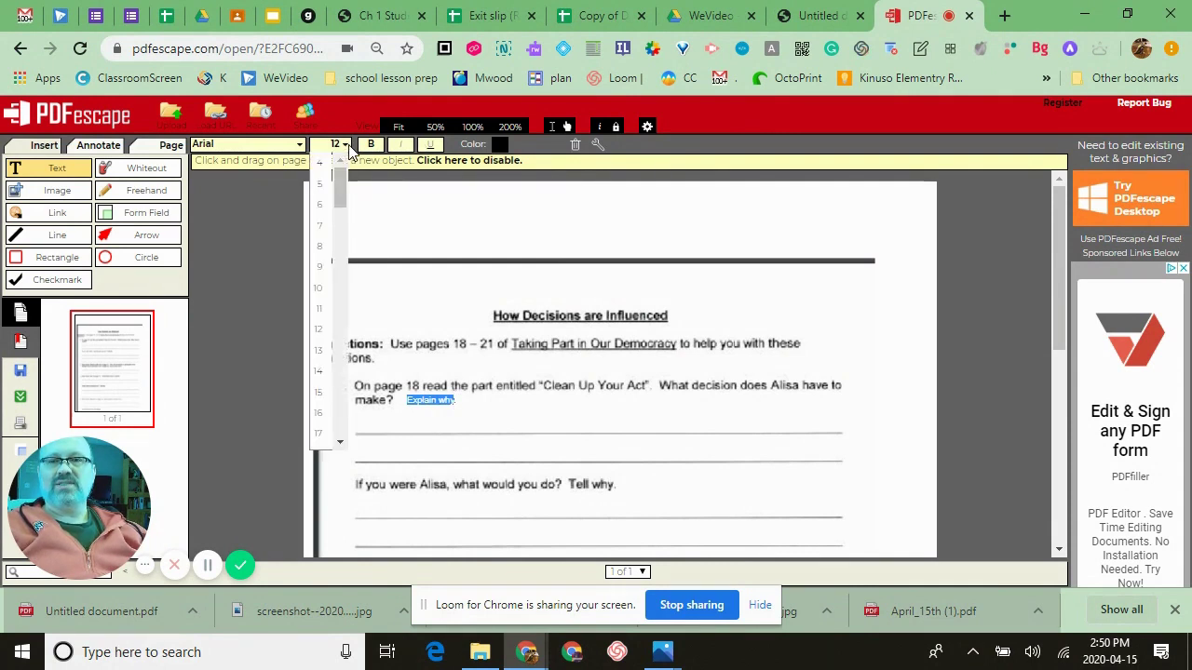
pyautogui.click(318, 371)
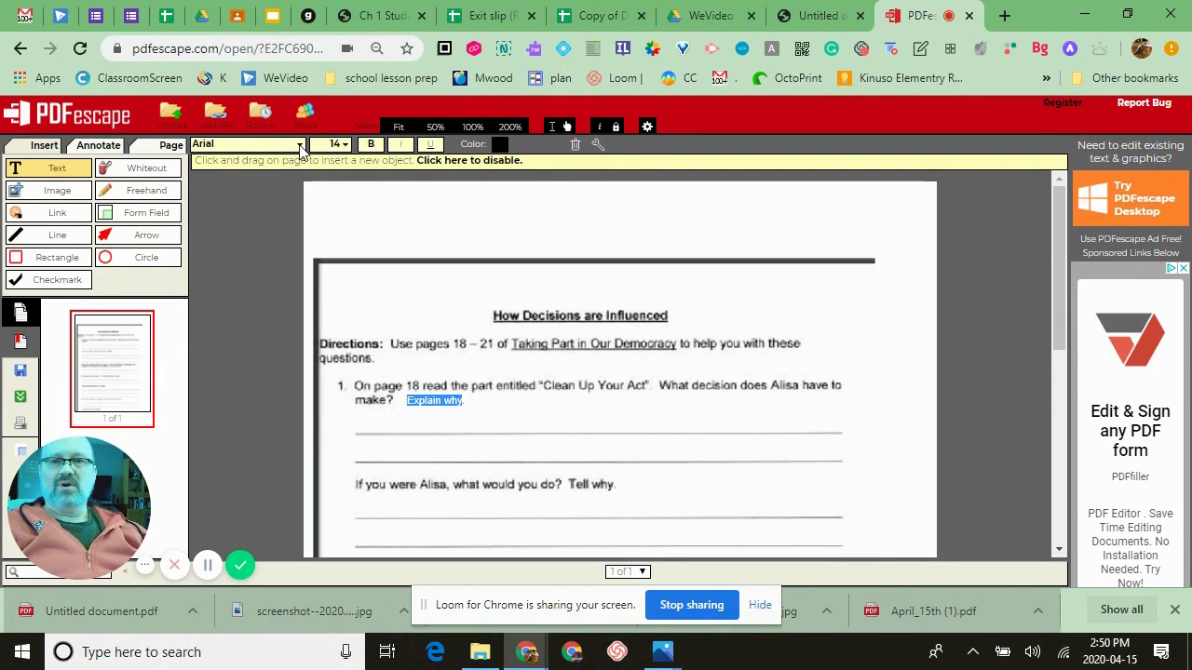
pyautogui.click(299, 145)
pyautogui.click(252, 190)
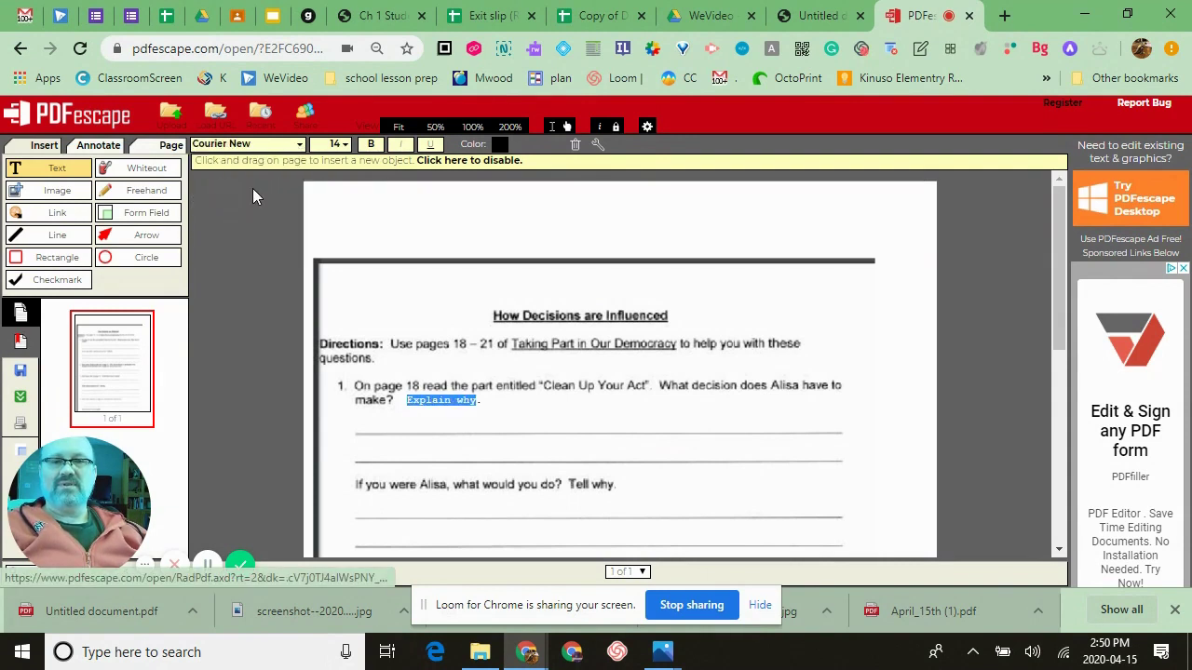
pyautogui.click(259, 234)
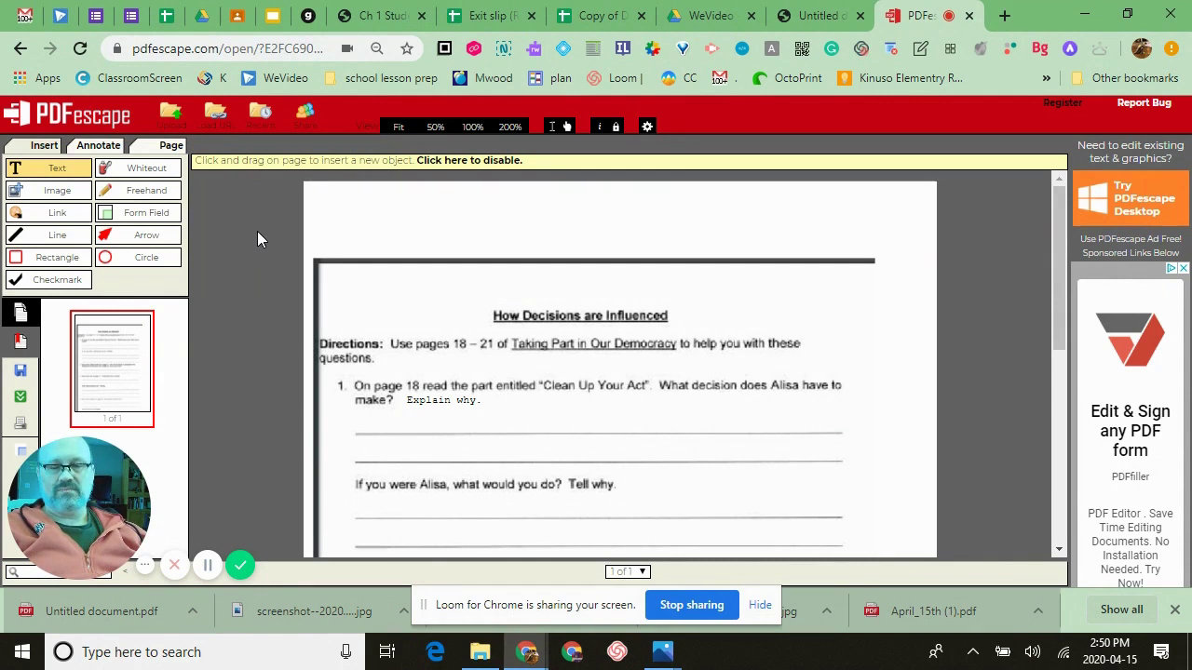
# - Draw an arrow from beside the worksheet title down to the added "Explain why." text and color it red
pyautogui.click(157, 236)
pyautogui.moveTo(343, 282); pyautogui.dragTo(421, 389)
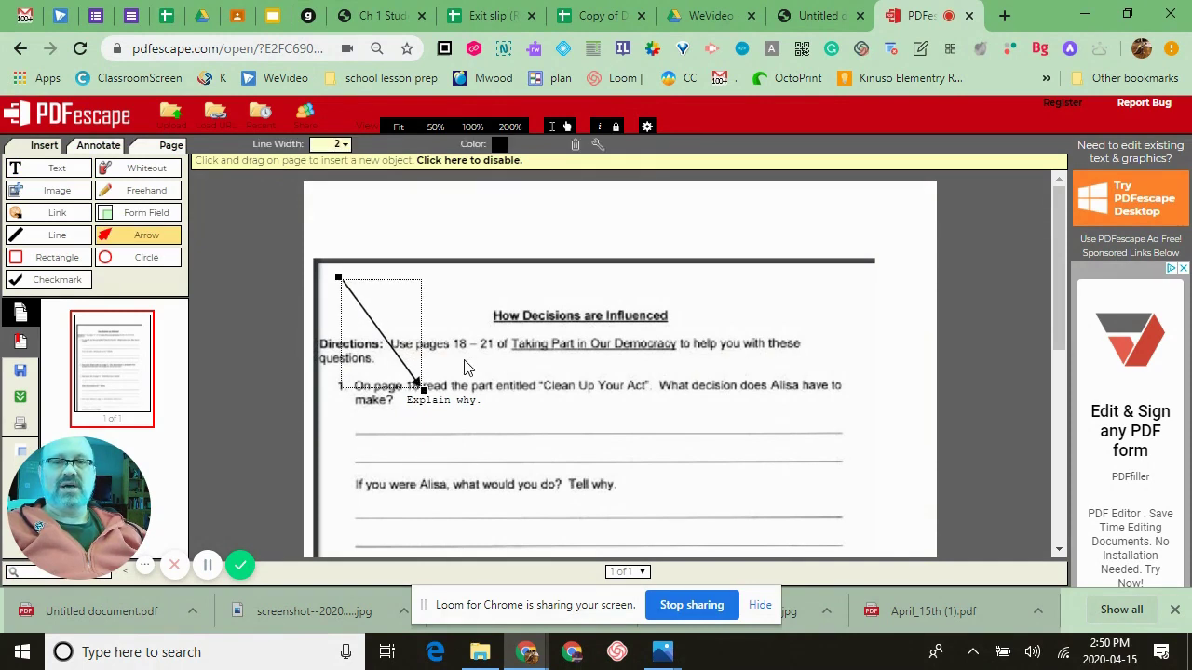
pyautogui.click(501, 145)
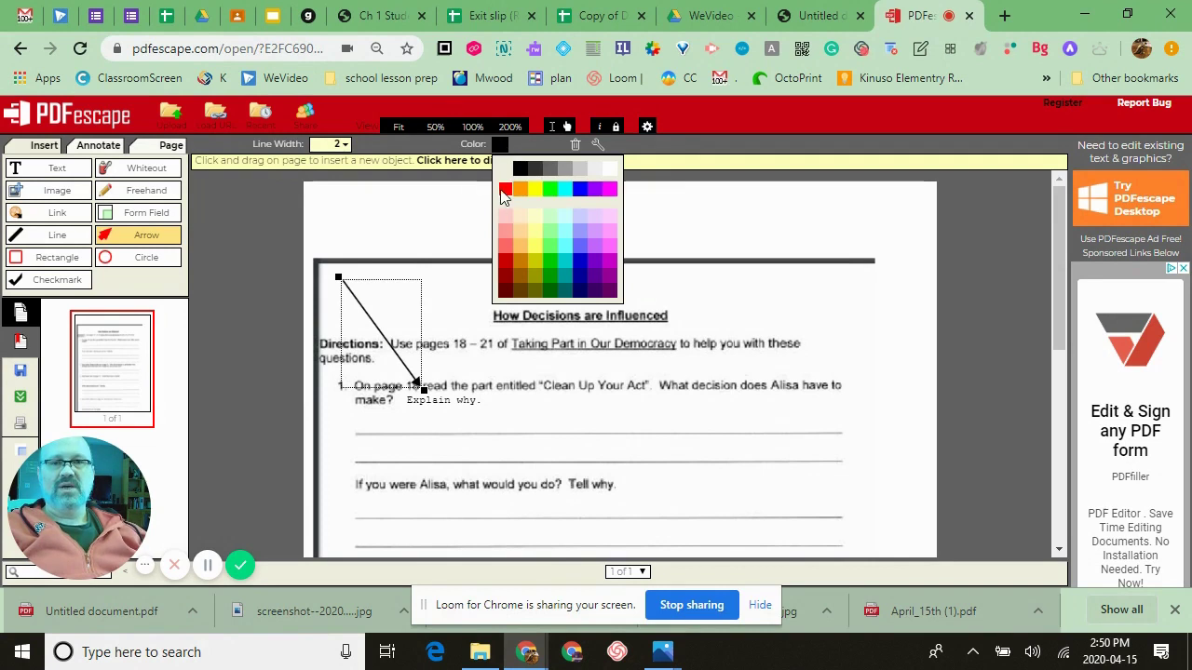
pyautogui.click(506, 189)
pyautogui.click(257, 287)
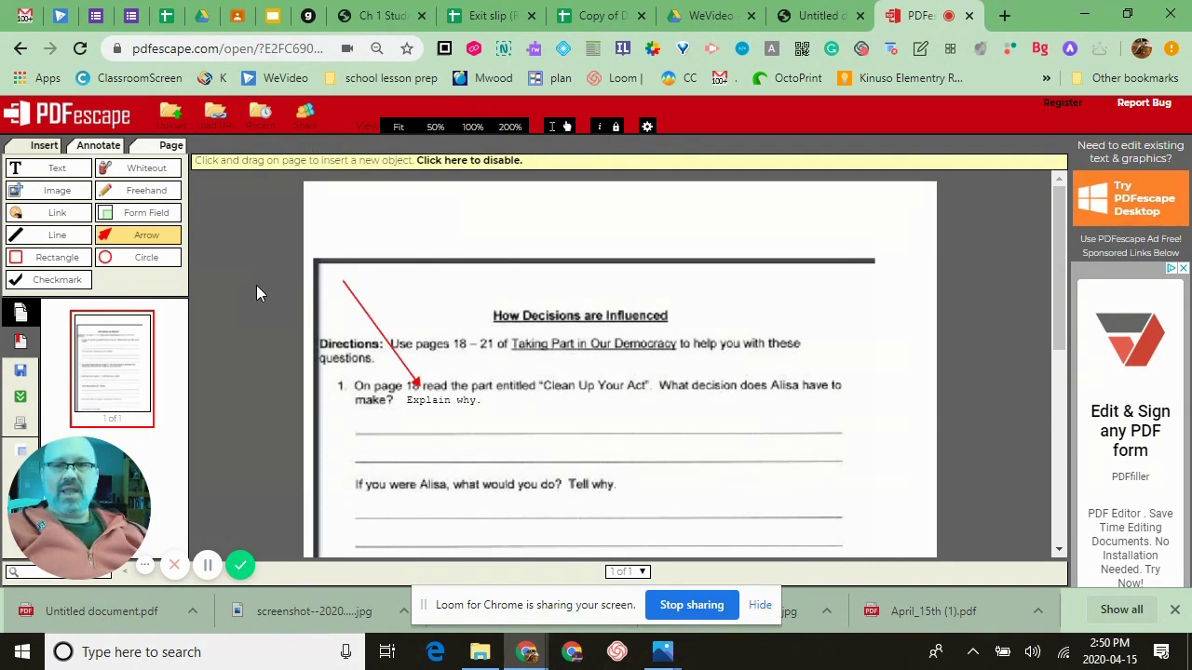
# - Create a Text Paragraph form field covering the two answer lines below the first part of question 1
pyautogui.click(139, 214)
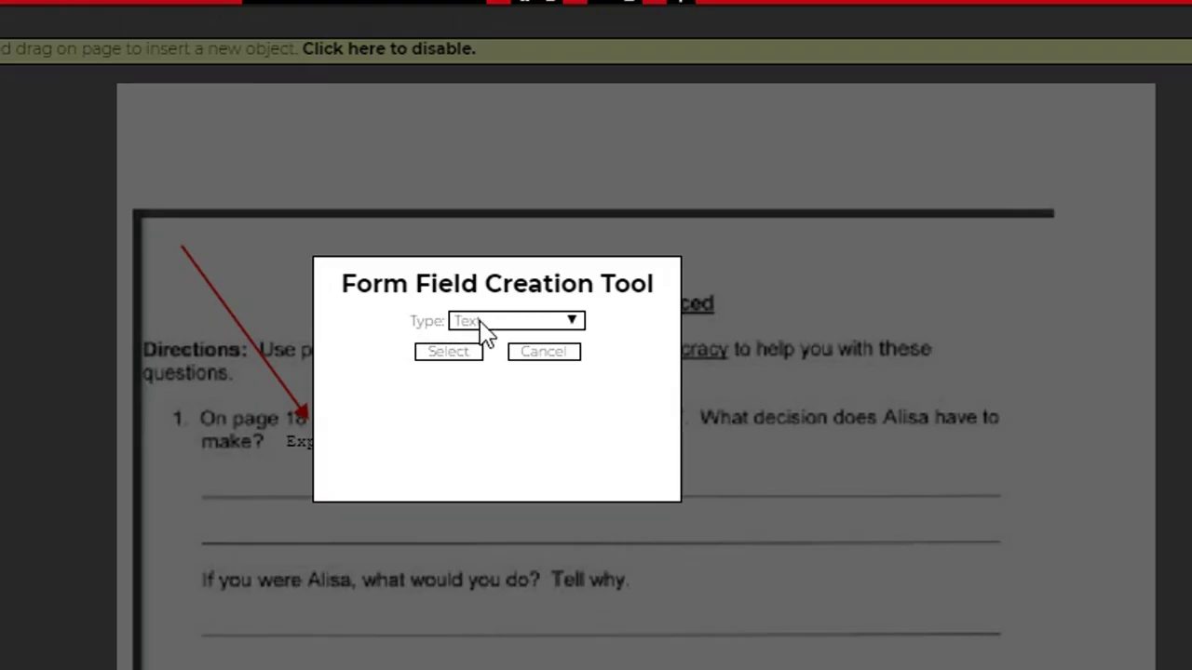
pyautogui.click(523, 326)
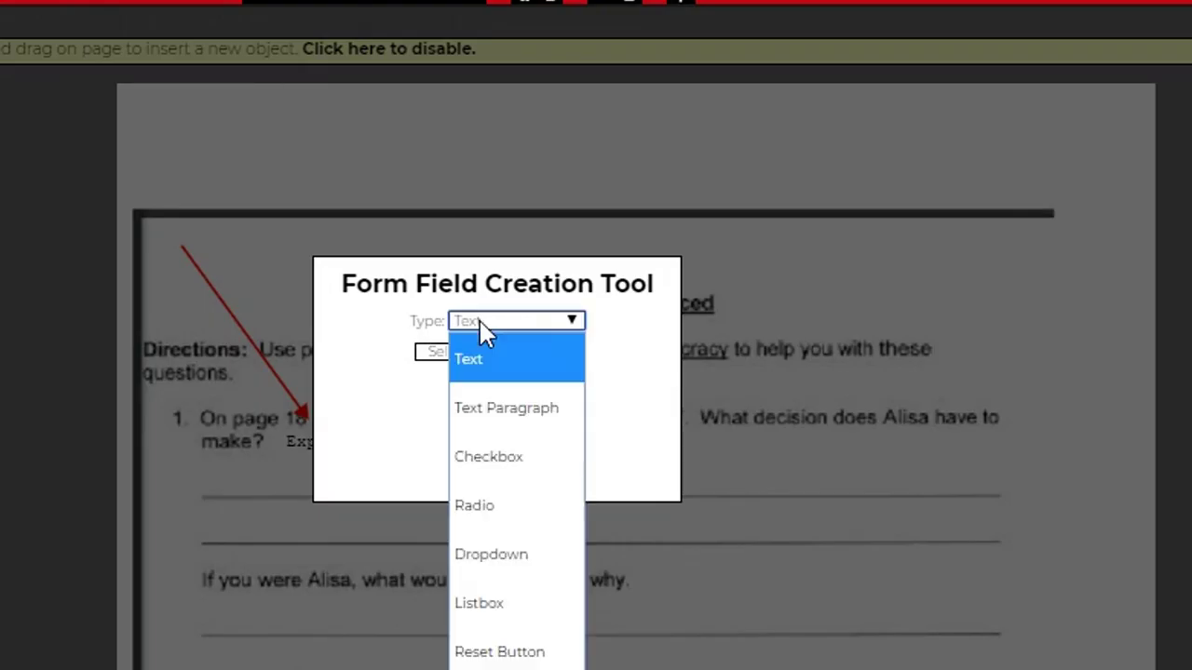
pyautogui.click(530, 405)
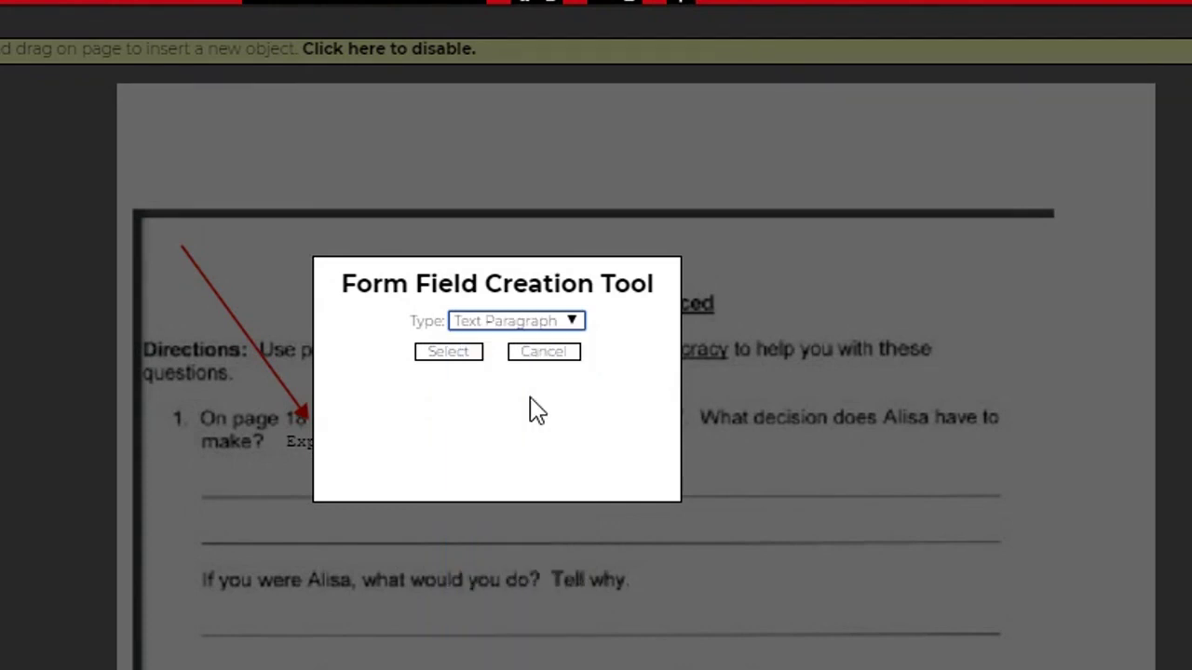
pyautogui.click(463, 357)
pyautogui.moveTo(200, 460)
pyautogui.mouseDown()
pyautogui.moveTo(314, 506)
pyautogui.moveTo(1061, 524)
pyautogui.moveTo(1039, 566)
pyautogui.mouseUp()
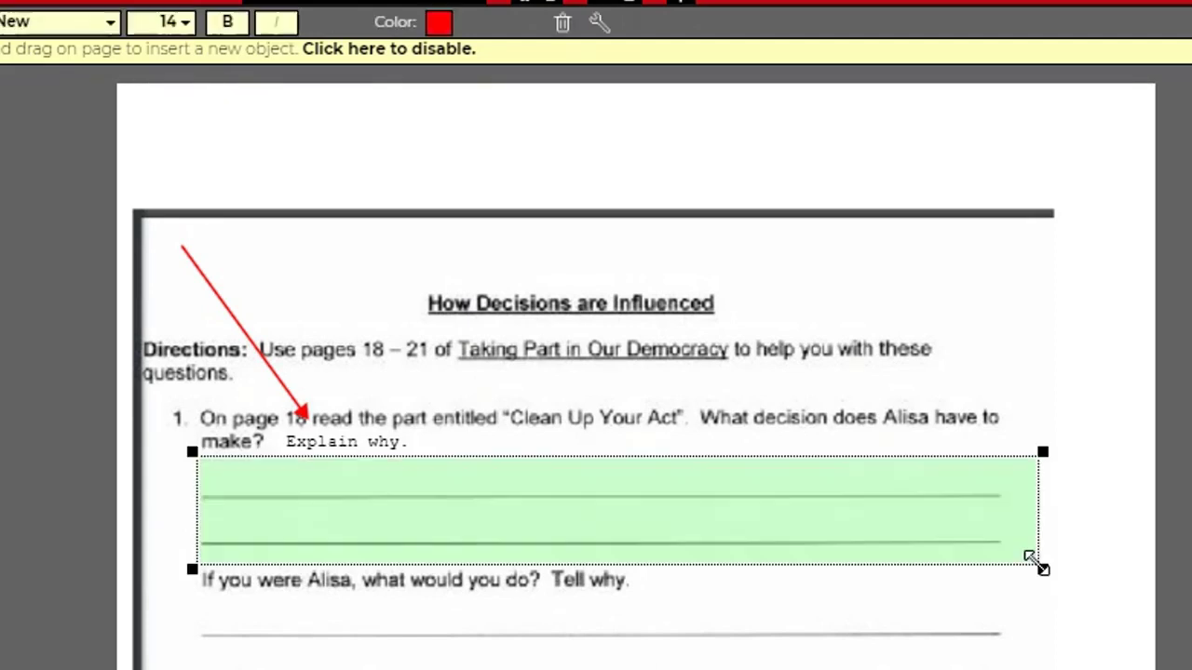
pyautogui.click(279, 492)
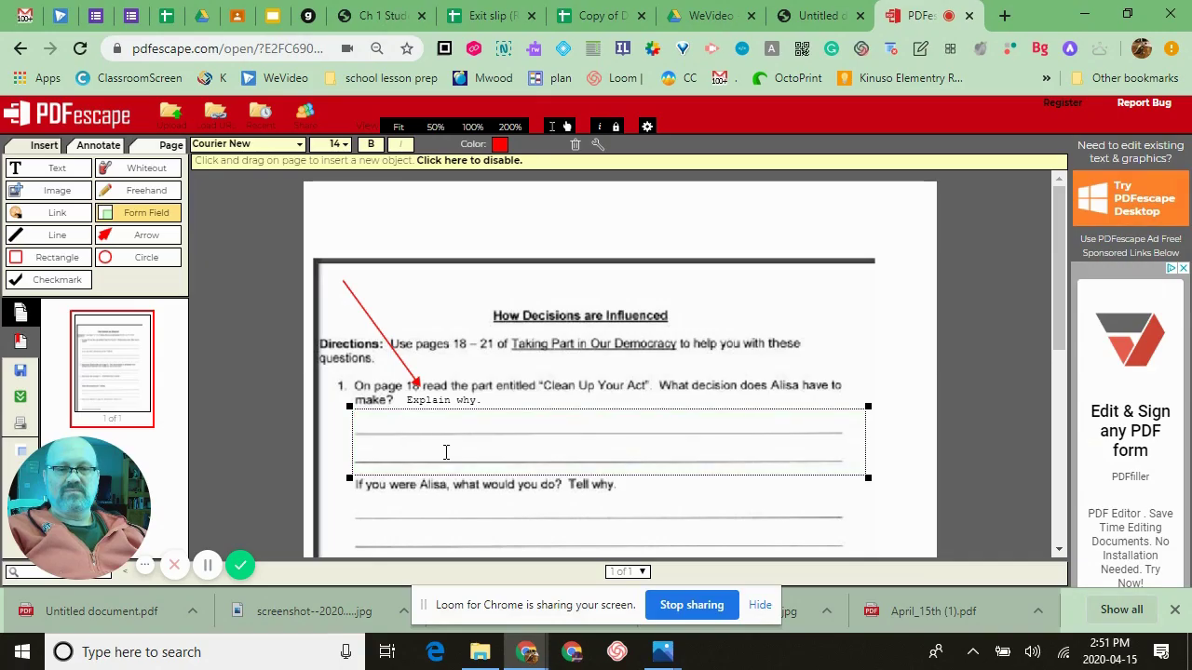
# - Create a Text Paragraph form field covering the three answer lines below "If you were Alisa, what would you do?"
pyautogui.scroll(-1, 311, 399)
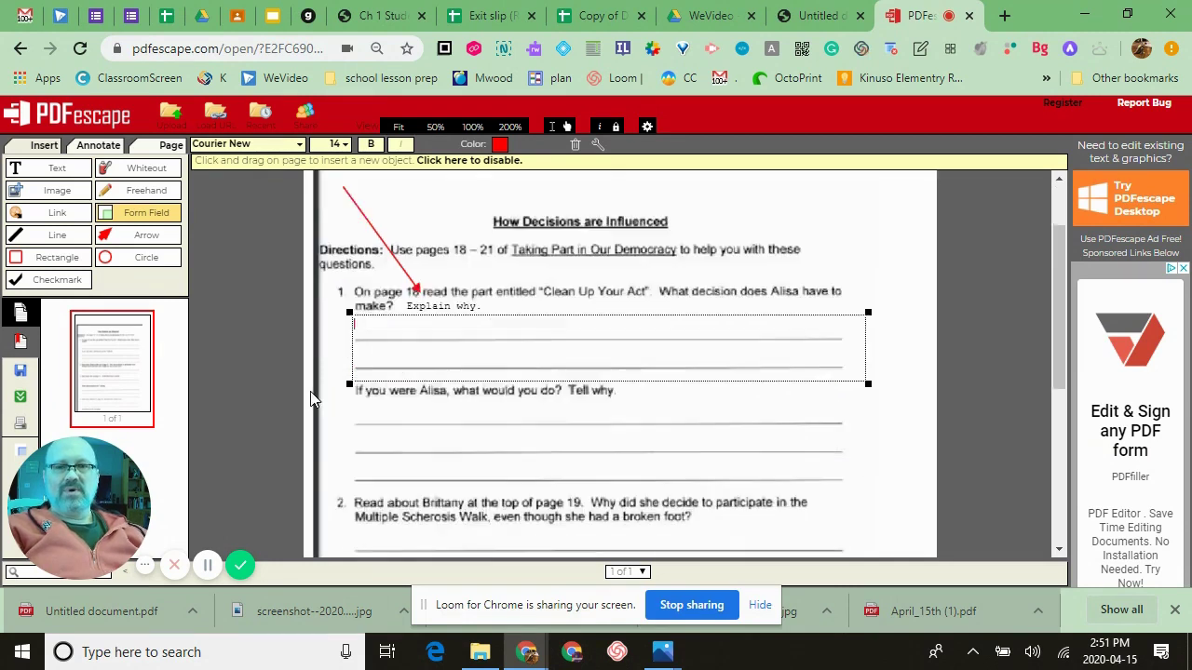
pyautogui.scroll(-1, 312, 398)
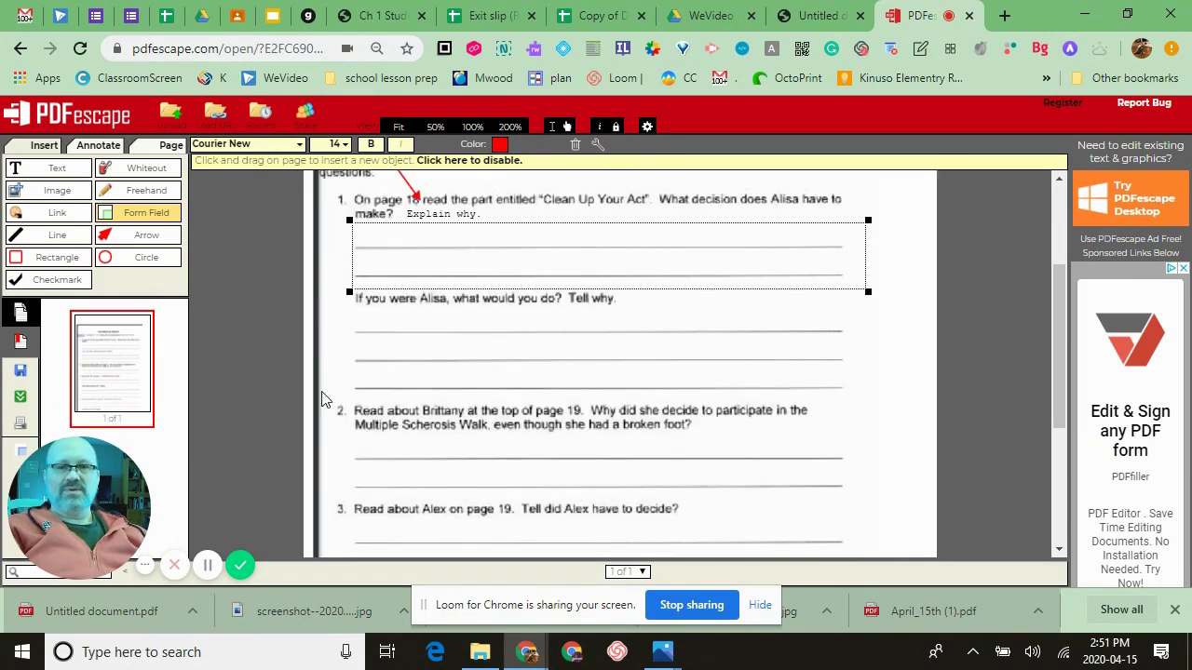
pyautogui.click(160, 216)
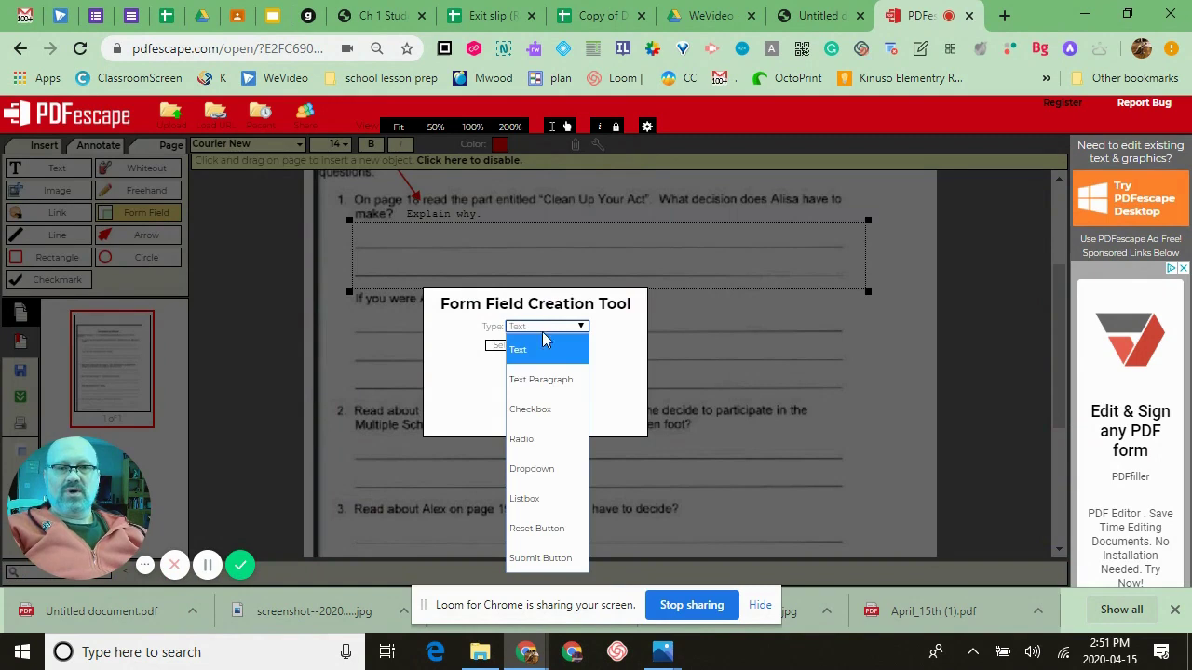
pyautogui.click(537, 380)
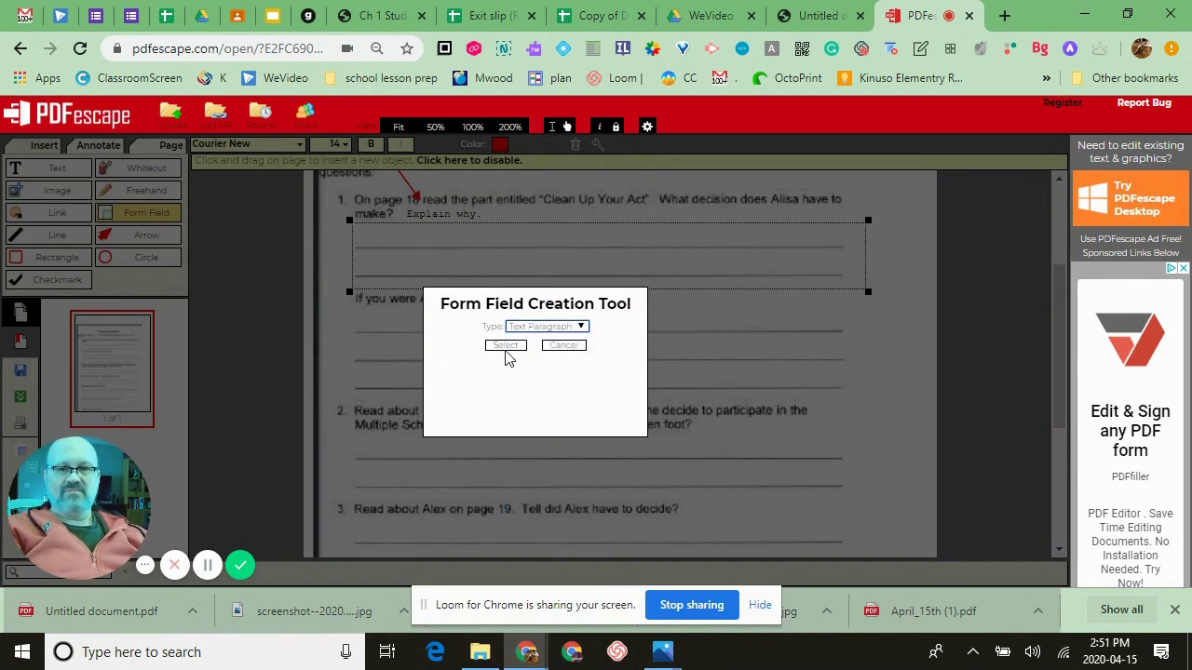
pyautogui.click(506, 358)
pyautogui.moveTo(352, 313); pyautogui.dragTo(866, 400)
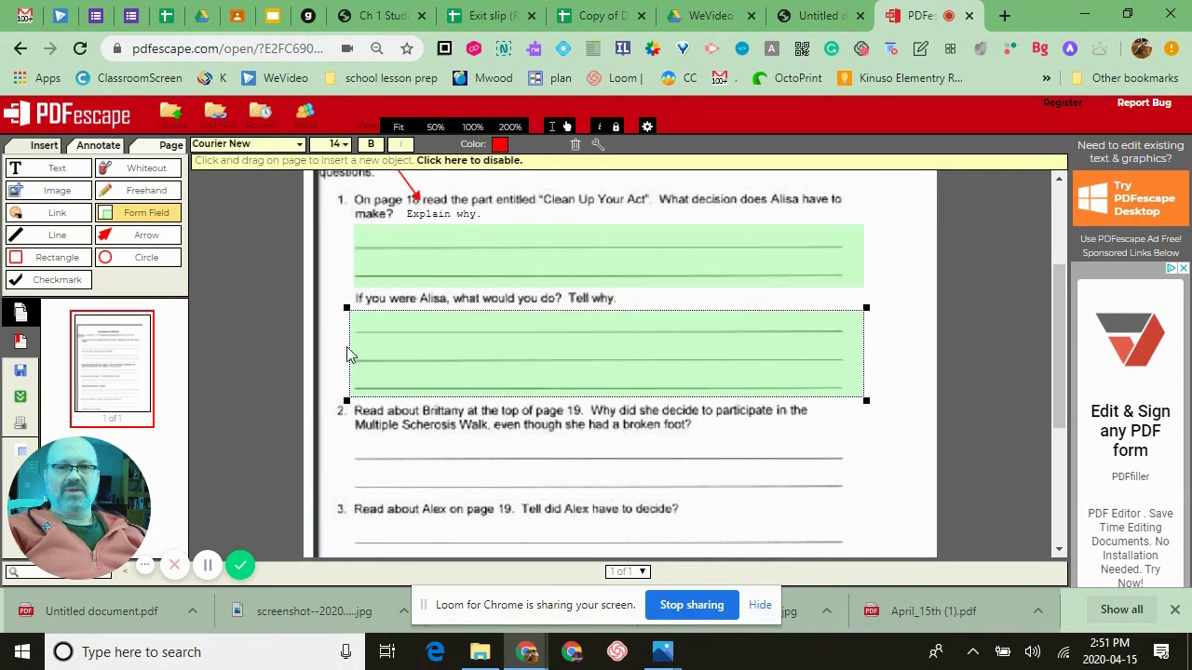
# - View the list of field types offered by the form field creation tool, and cancel without adding a field
pyautogui.scroll(2, 307, 330)
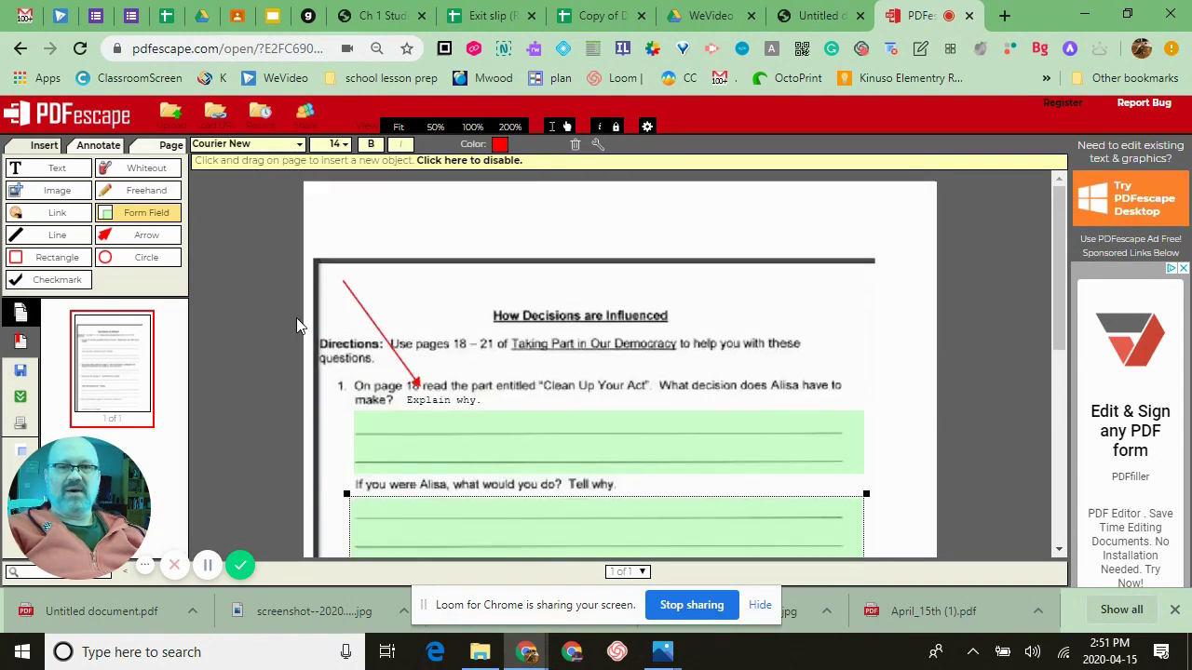
pyautogui.click(159, 211)
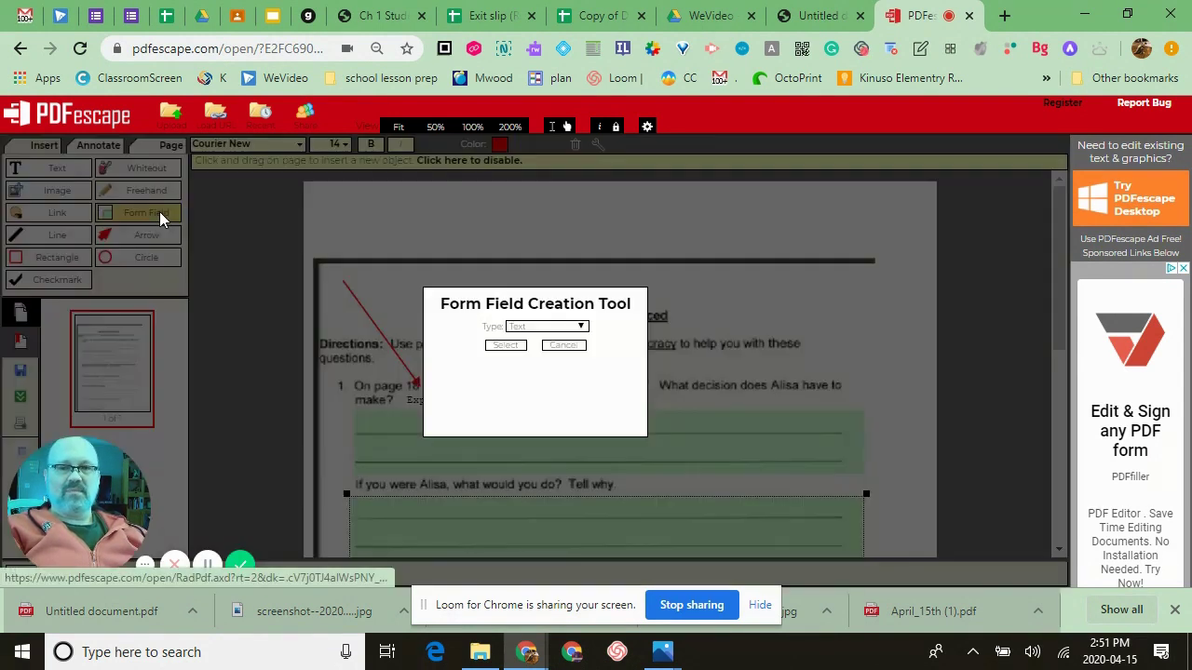
pyautogui.click(582, 328)
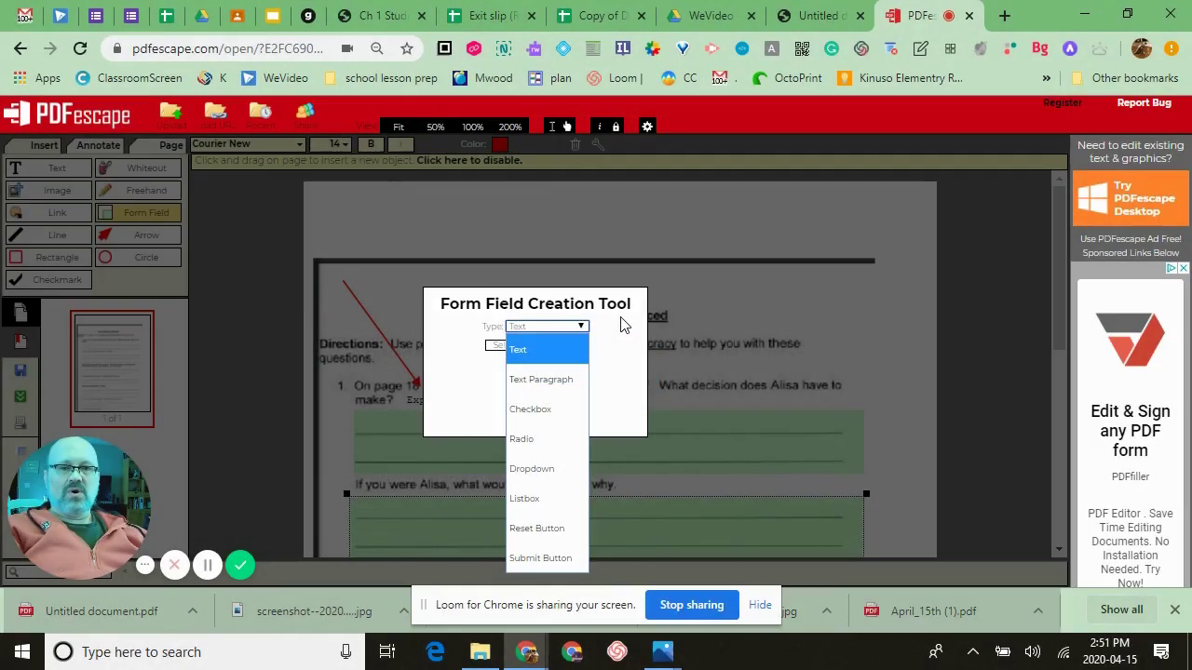
pyautogui.click(621, 324)
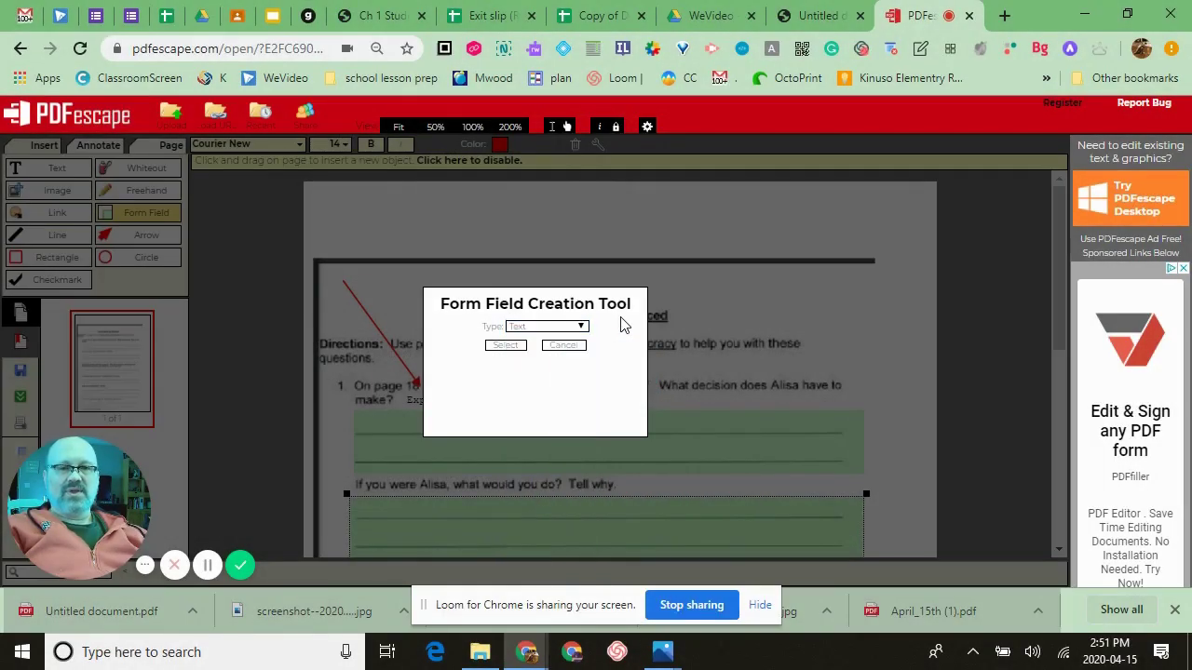
pyautogui.click(581, 346)
# - Insert a red checkmark beside the "(continued on the next page)" line at the end of the worksheet
pyautogui.click(54, 279)
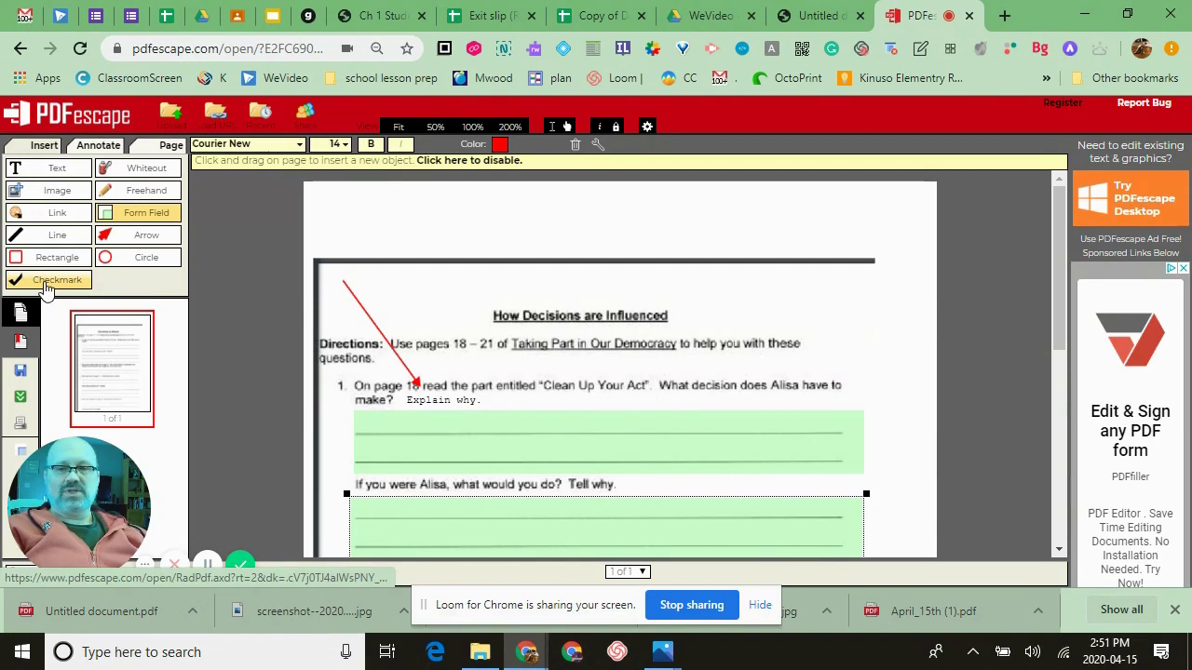
pyautogui.scroll(-5, 424, 438)
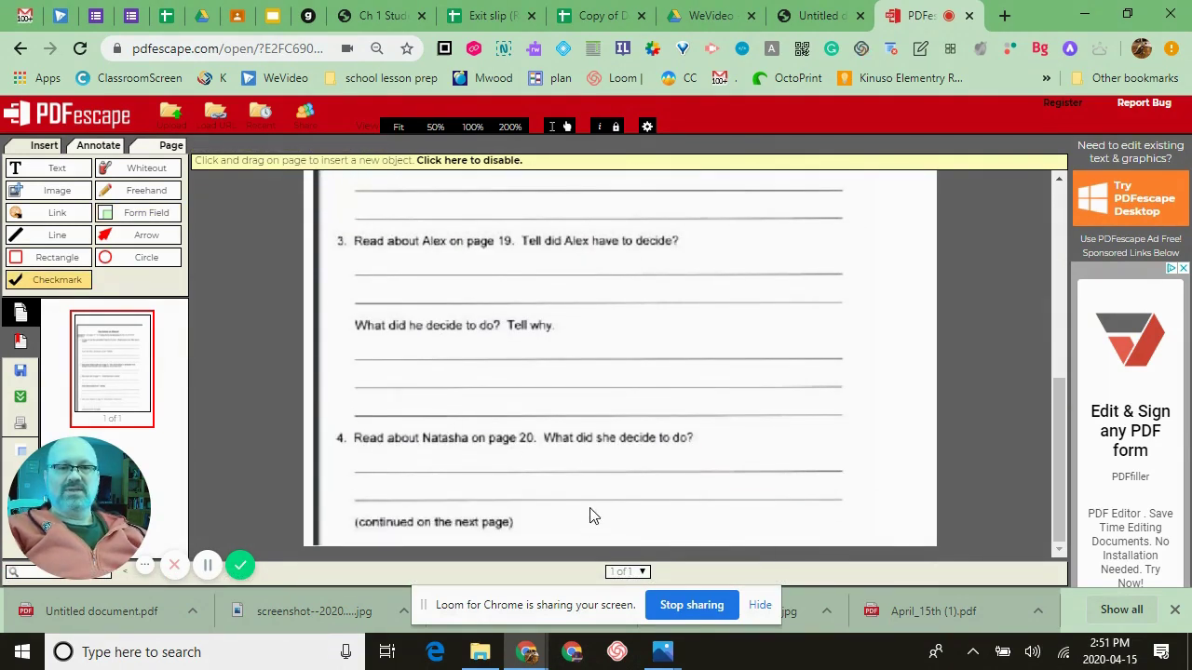
pyautogui.moveTo(587, 505); pyautogui.dragTo(649, 541)
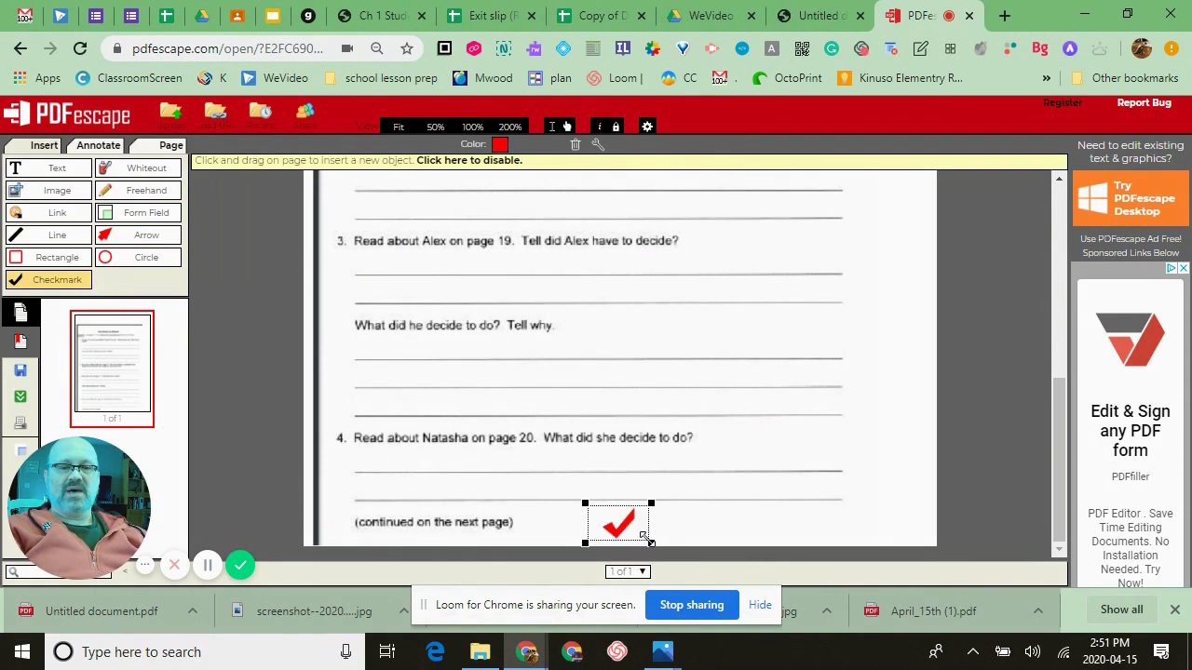
# - Save and download the edited worksheet, and open the downloaded Untitled_document.pdf
pyautogui.click(20, 375)
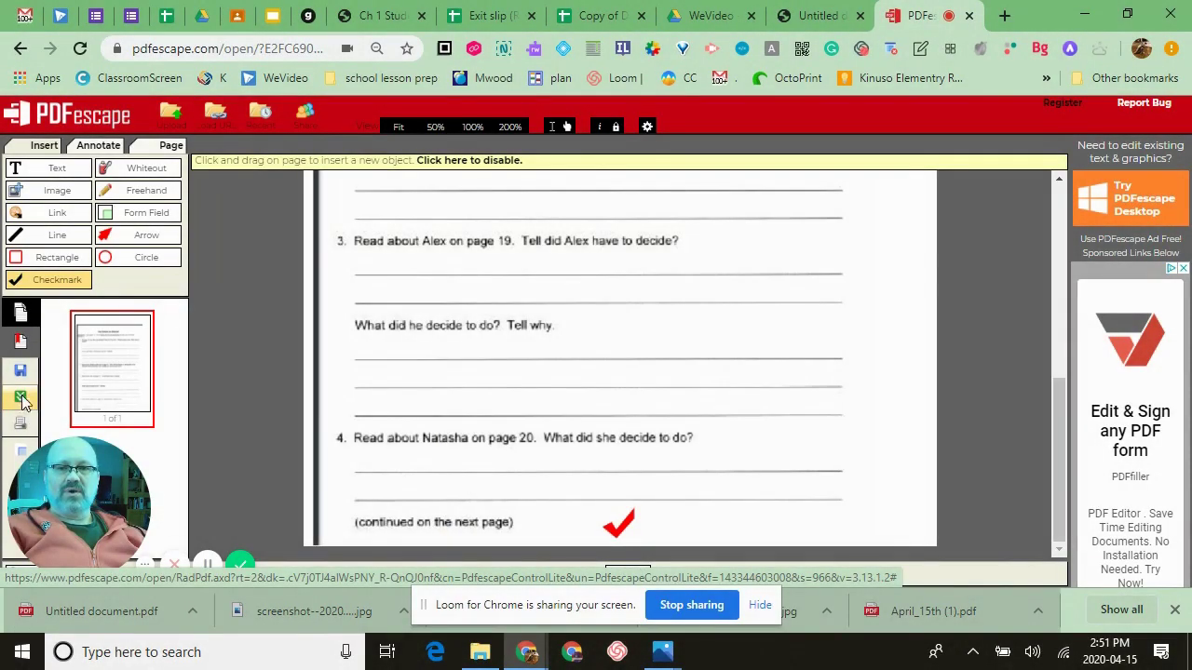
pyautogui.click(21, 398)
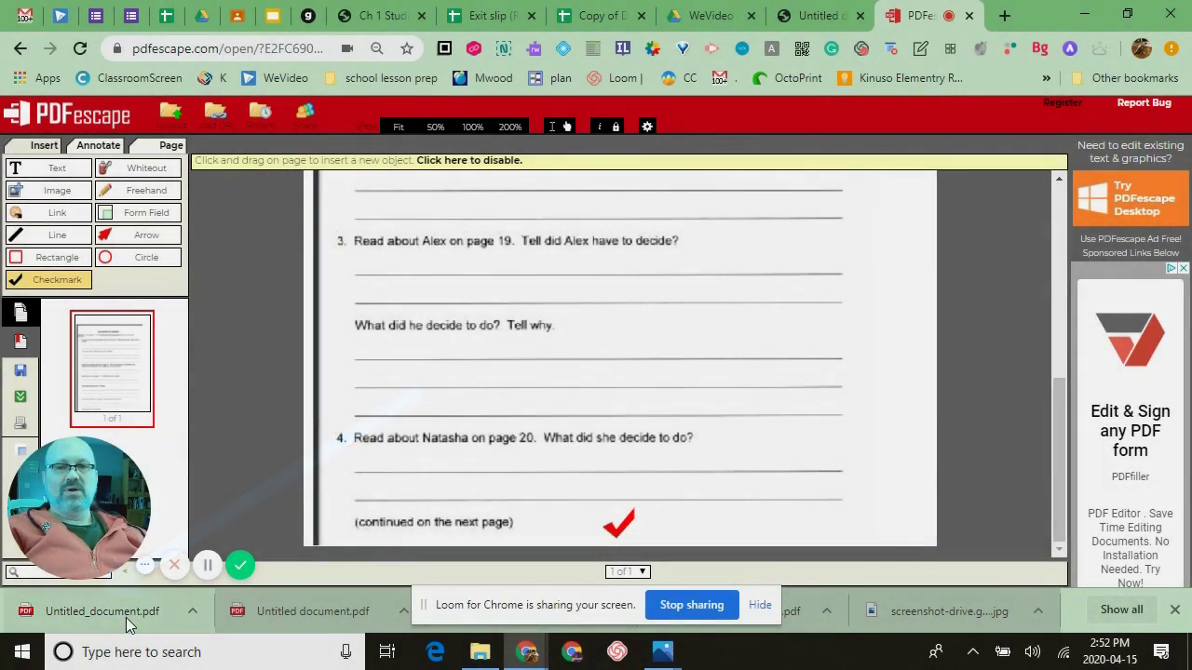
pyautogui.click(128, 622)
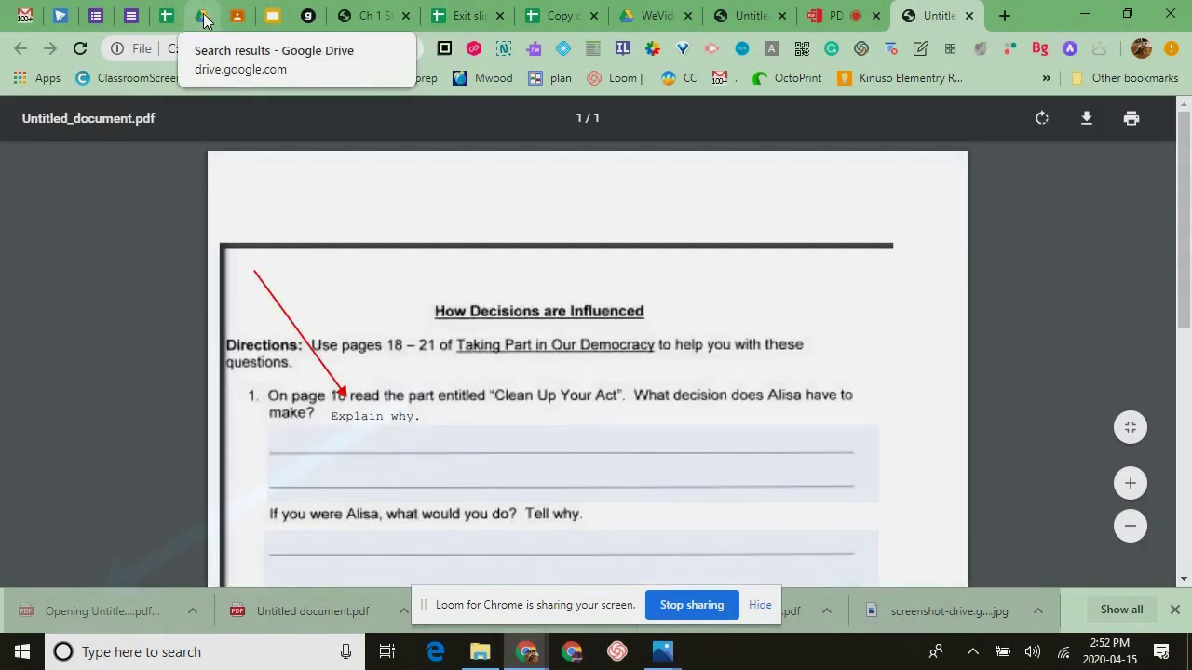
# - Switch to Google Drive, upload the downloaded Untitled_document.pdf to the WeVideo folder and share it
pyautogui.click(205, 18)
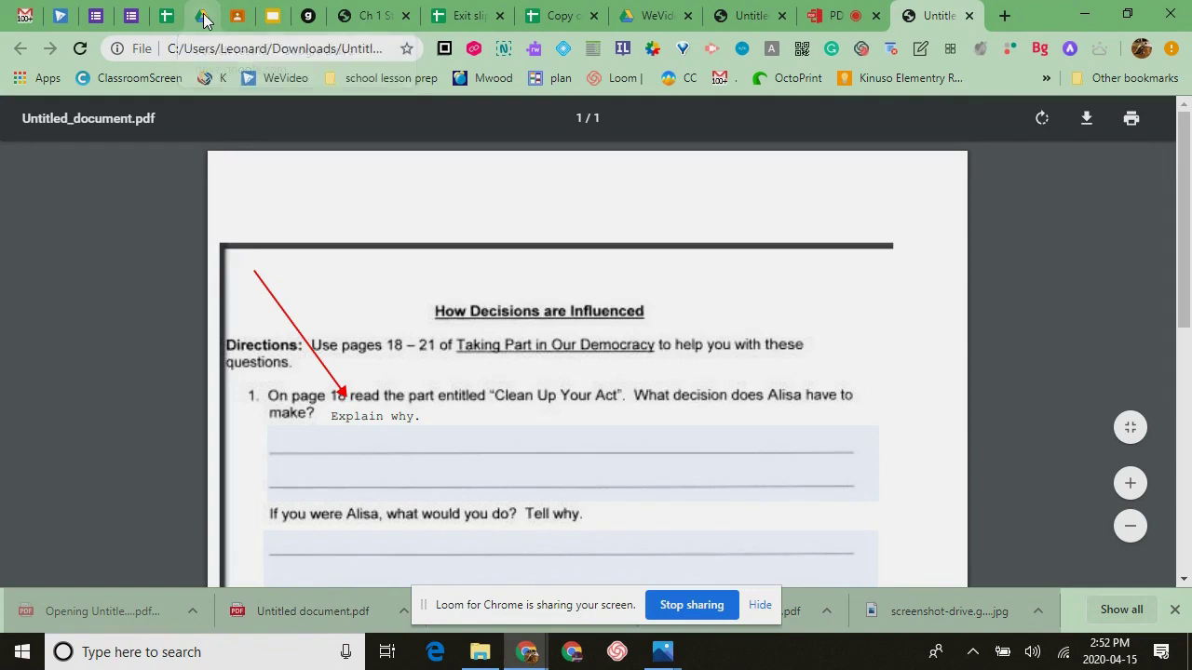
pyautogui.click(678, 20)
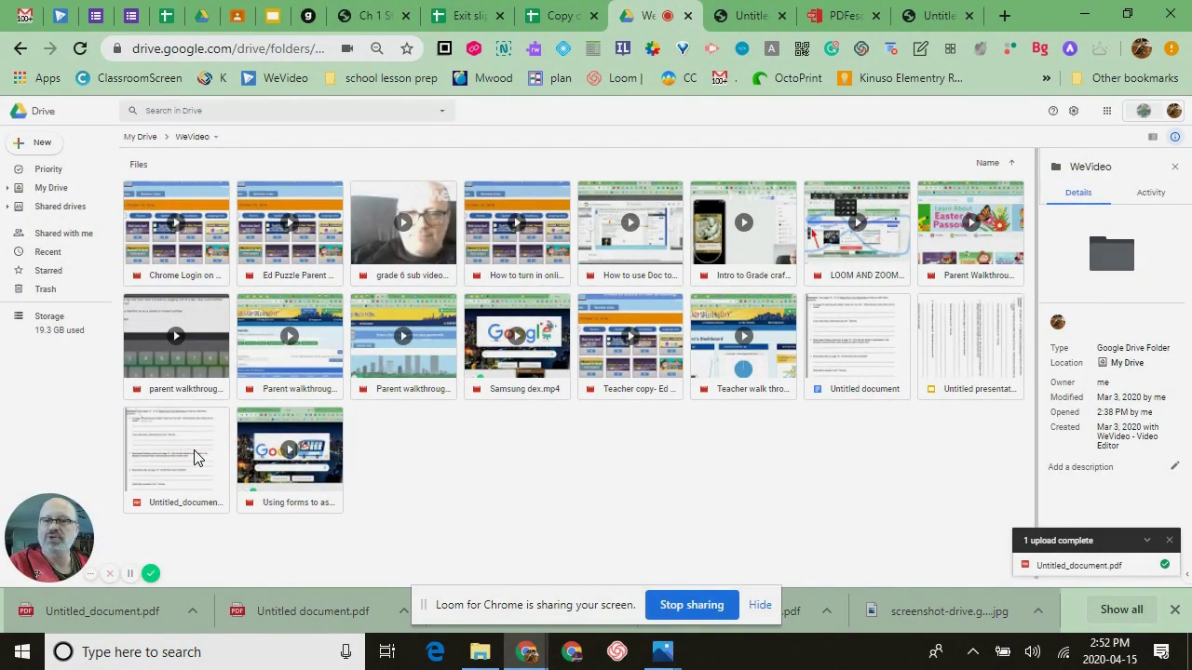
pyautogui.rightClick(193, 456)
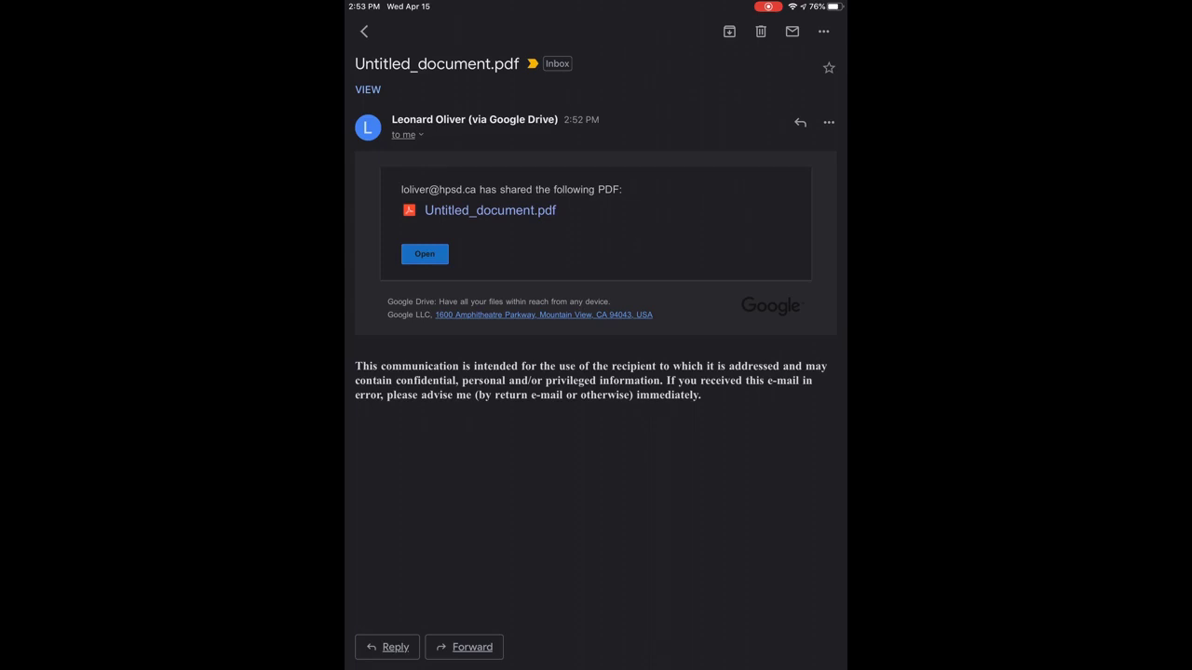
# - Open the shared Untitled_document.pdf from the e-mail for form filling and enter "Fjfjgcjgcjgcmbvjgc" in the first answer field of question 1
pyautogui.click(425, 253)
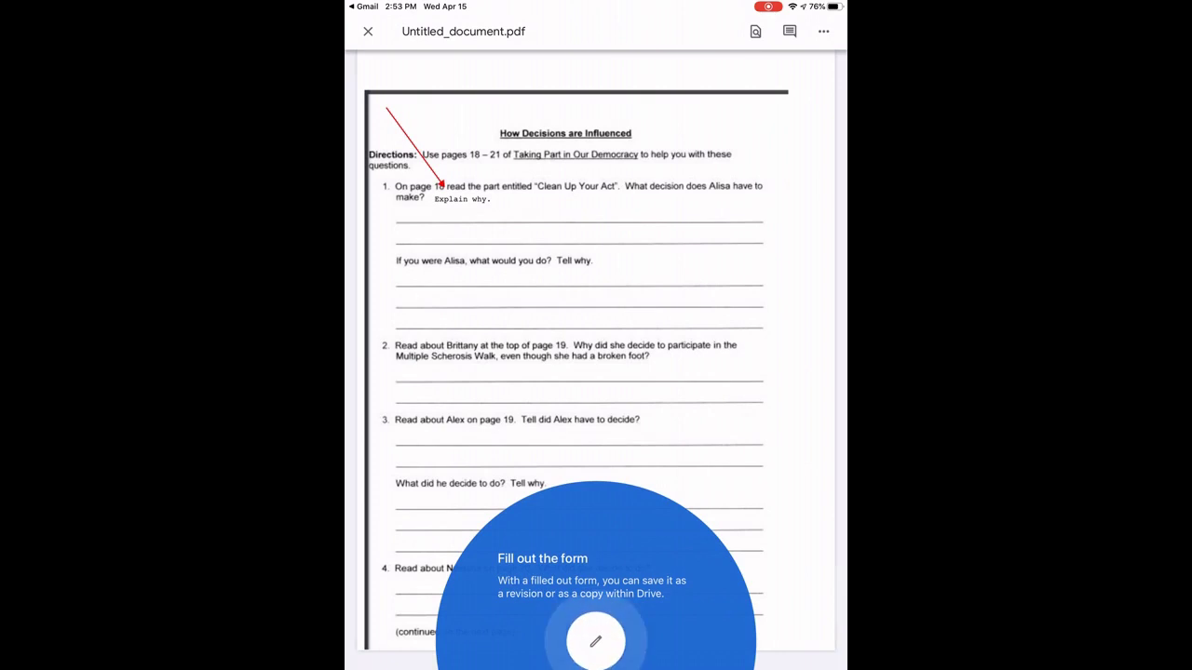
pyautogui.click(596, 640)
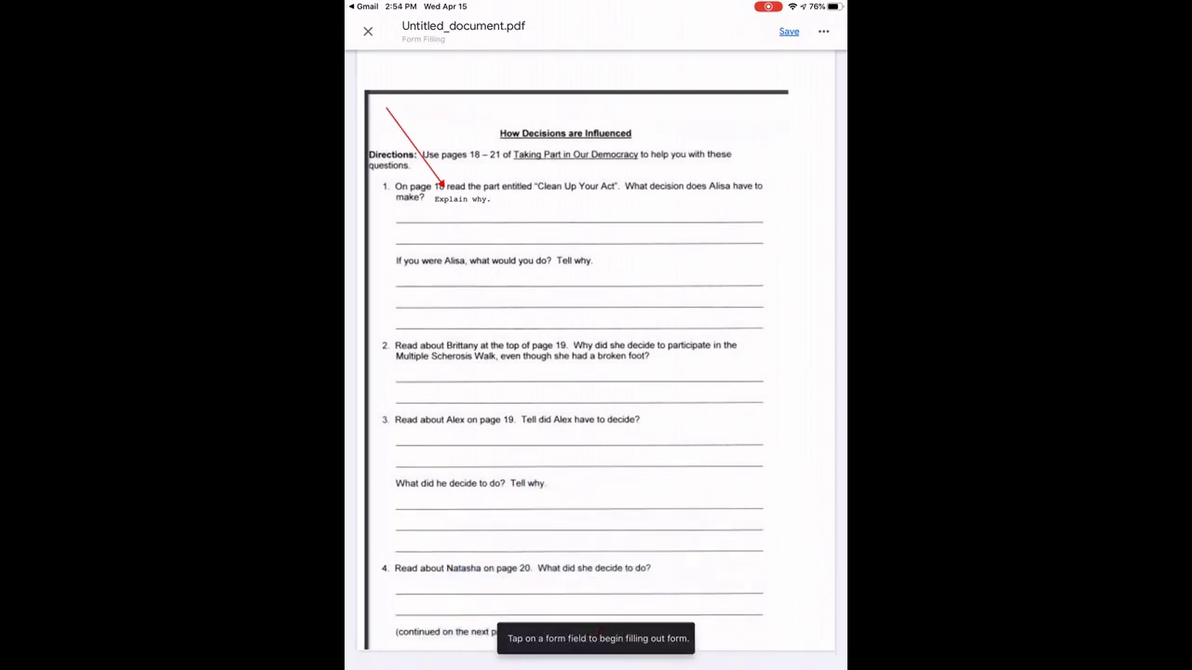
pyautogui.click(398, 209)
pyautogui.write('Fjfjgcjgcjgcmbvjgc')
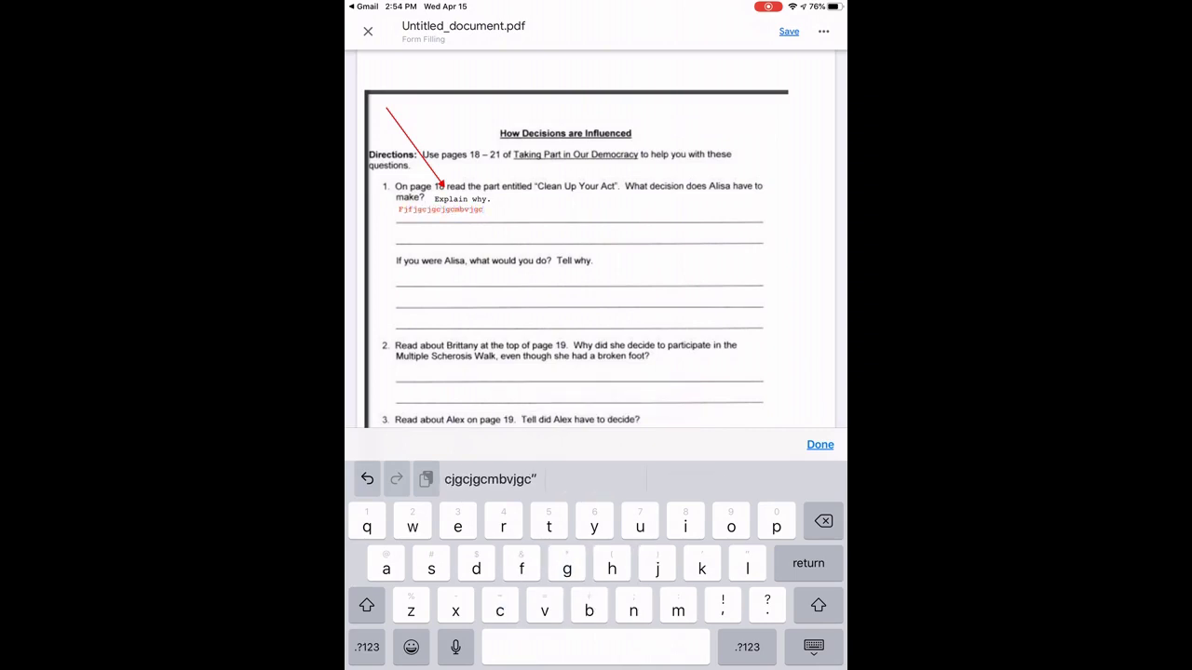
# - Enter "Khvjfjgcmbvmbvmbv" in the answer field below "If you were Alisa, what would you do?" and finish the text entry
pyautogui.click(399, 275)
pyautogui.write('Khvjfjgcmbvmb')
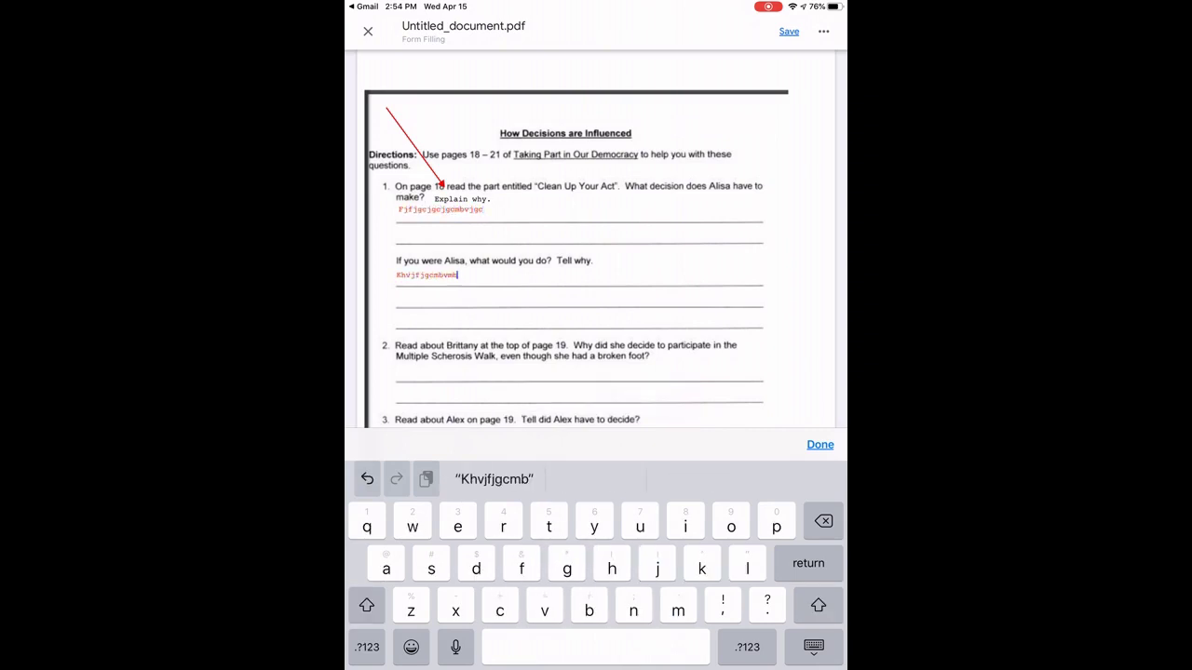
pyautogui.write('vmbv')
pyautogui.click(820, 444)
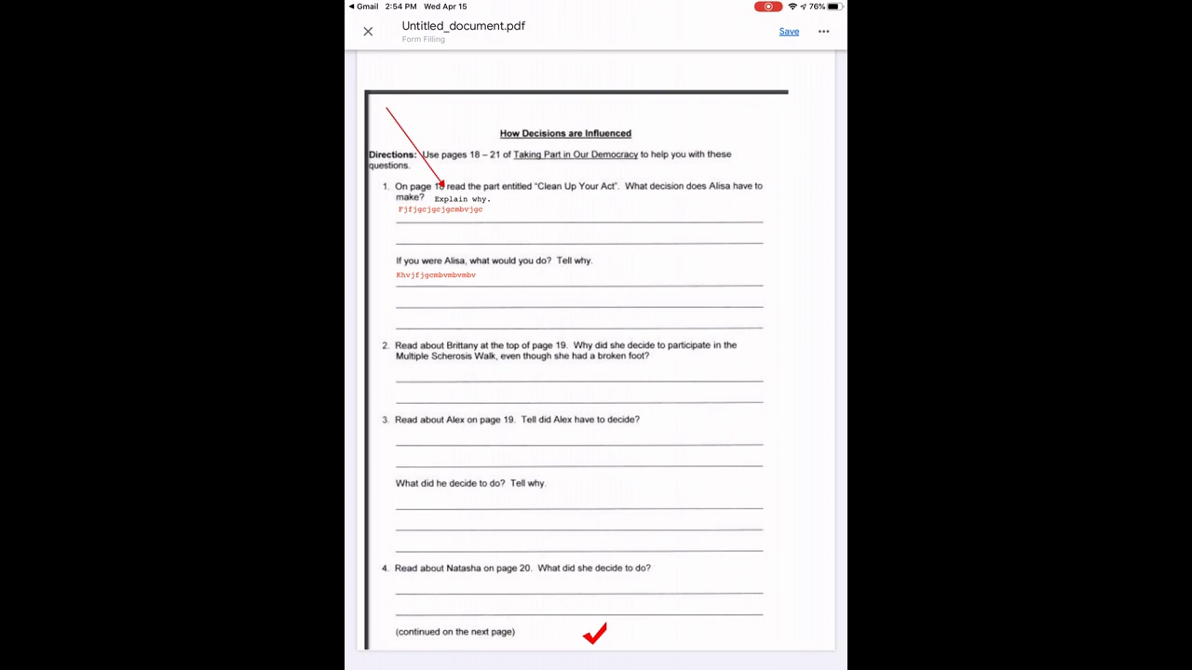
# - Save the filled-out form and send a copy of the PDF by e-mail
pyautogui.click(477, 275)
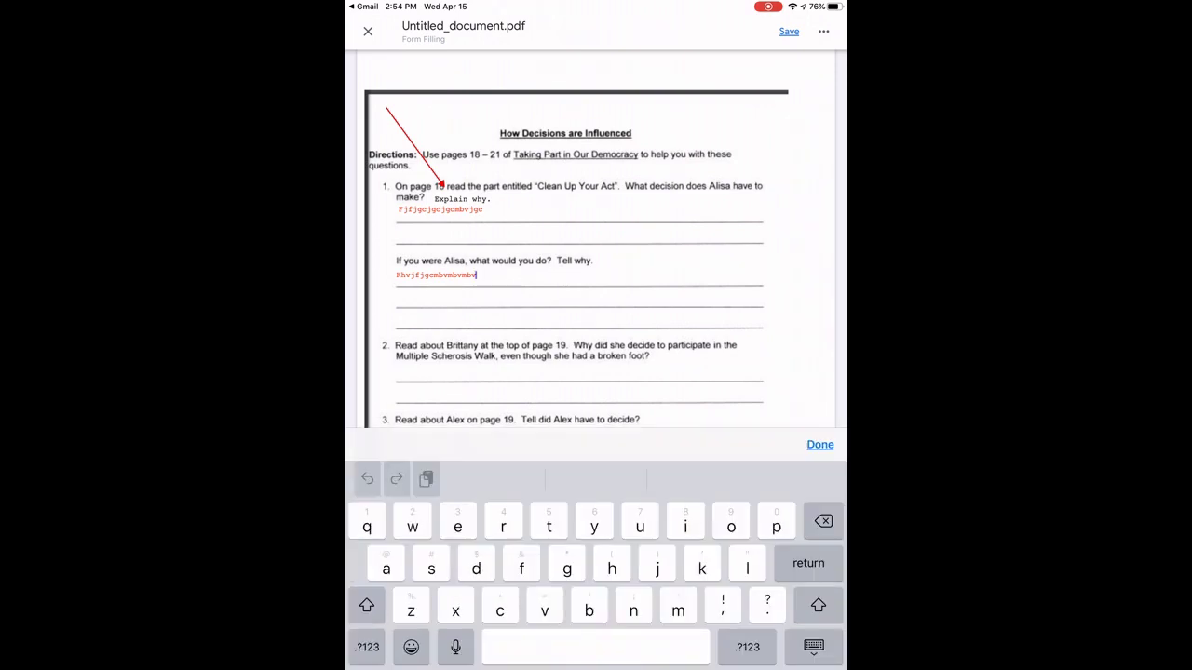
pyautogui.click(789, 31)
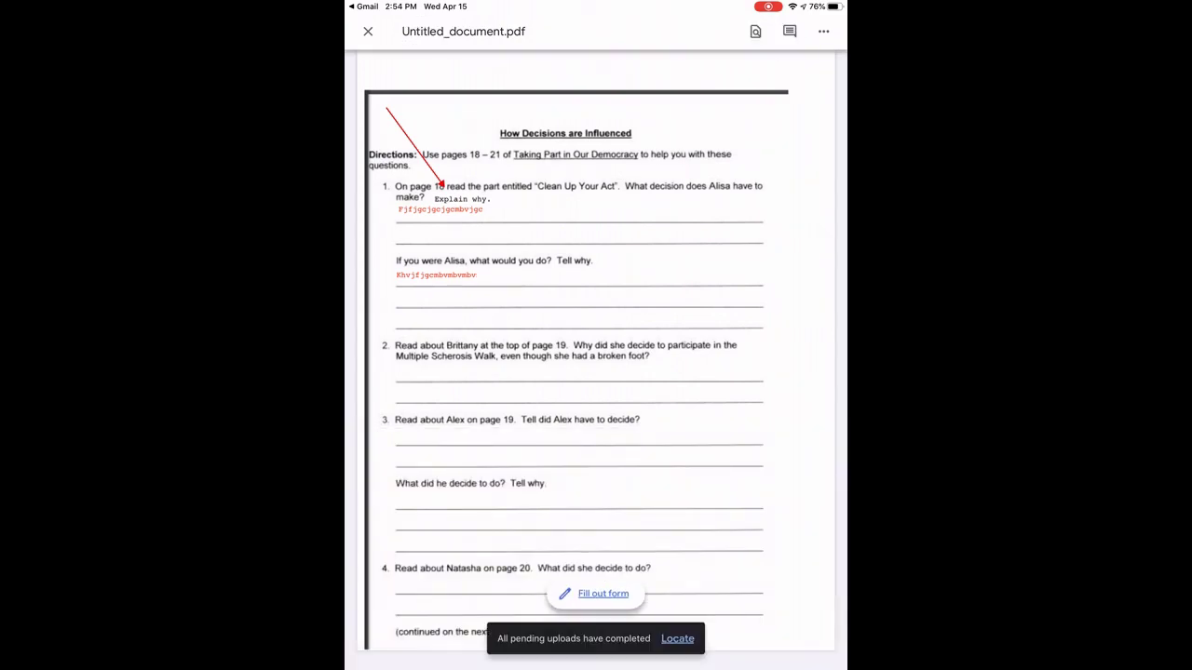
pyautogui.click(823, 31)
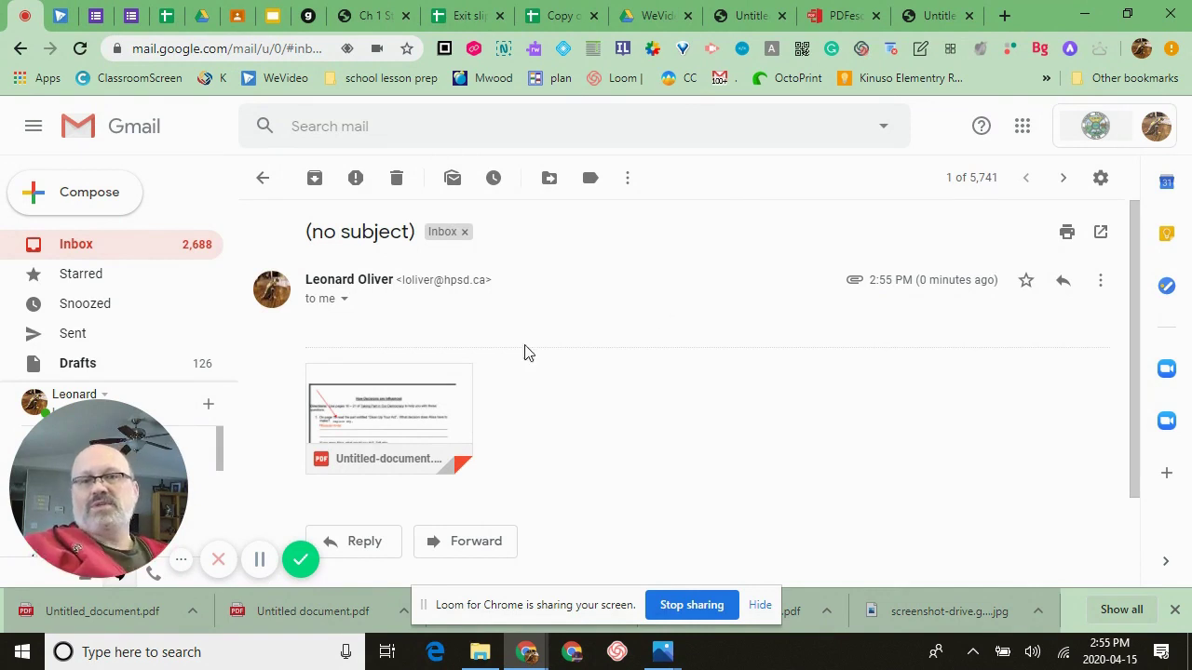
# - Open the Untitled-document.pdf attachment from the received e-mail in Gmail and review the filled-in answers to question 1
pyautogui.click(430, 413)
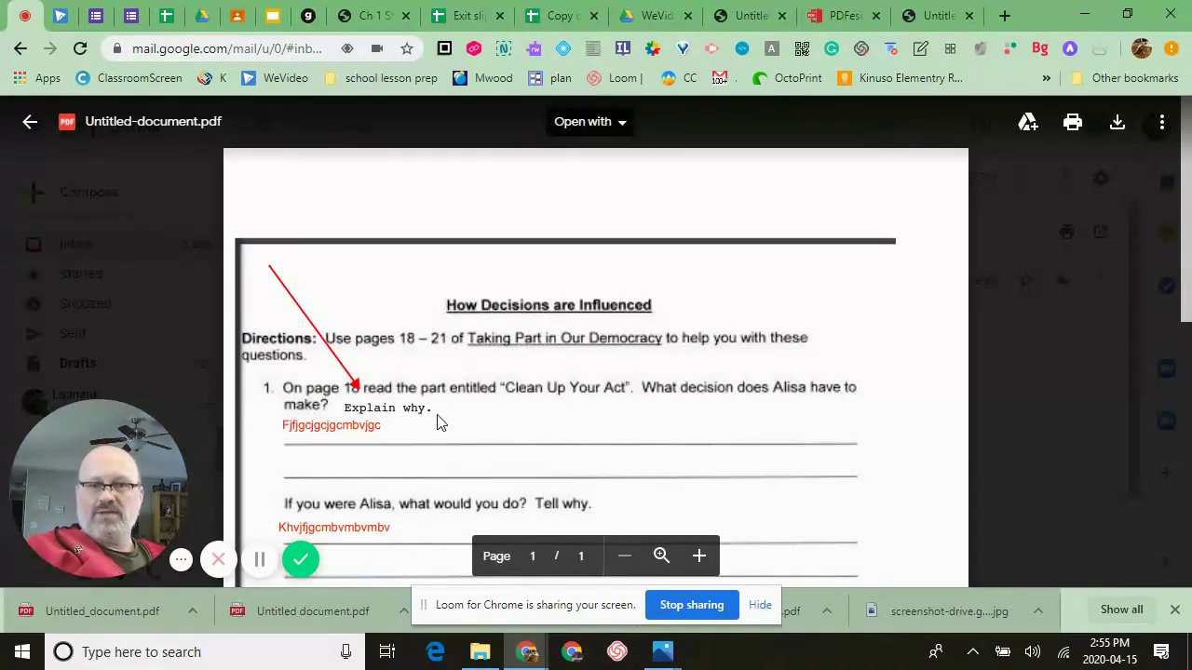
pyautogui.scroll(-2, 553, 354)
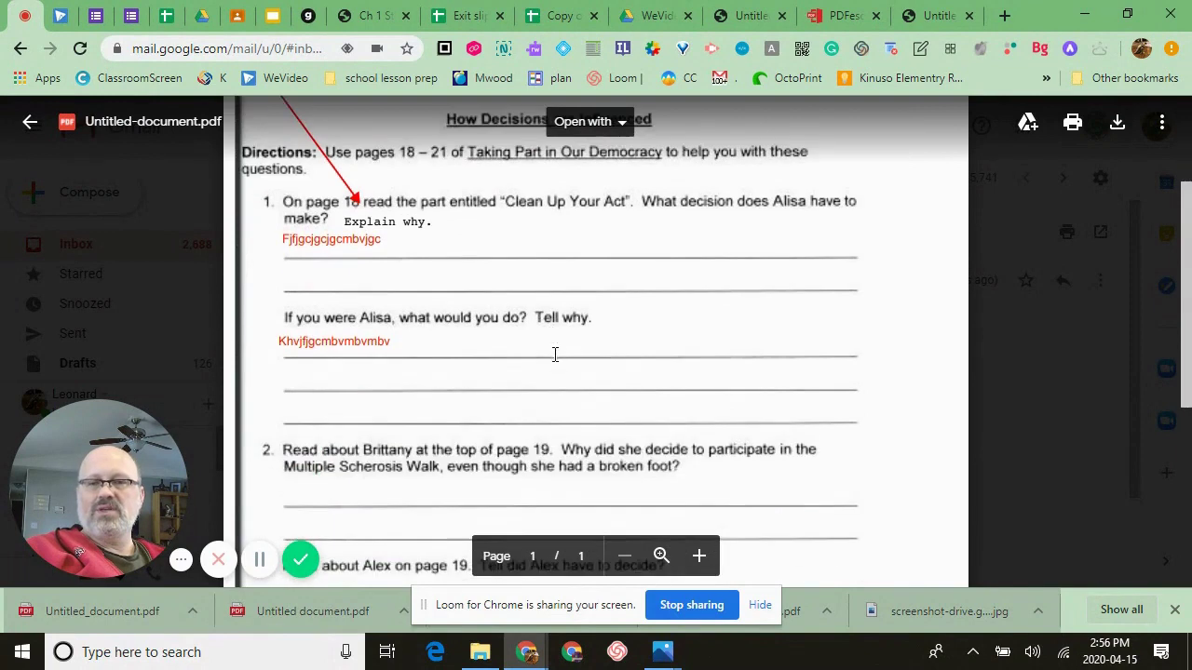
pyautogui.scroll(1, 708, 326)
pyautogui.scroll(2, 723, 315)
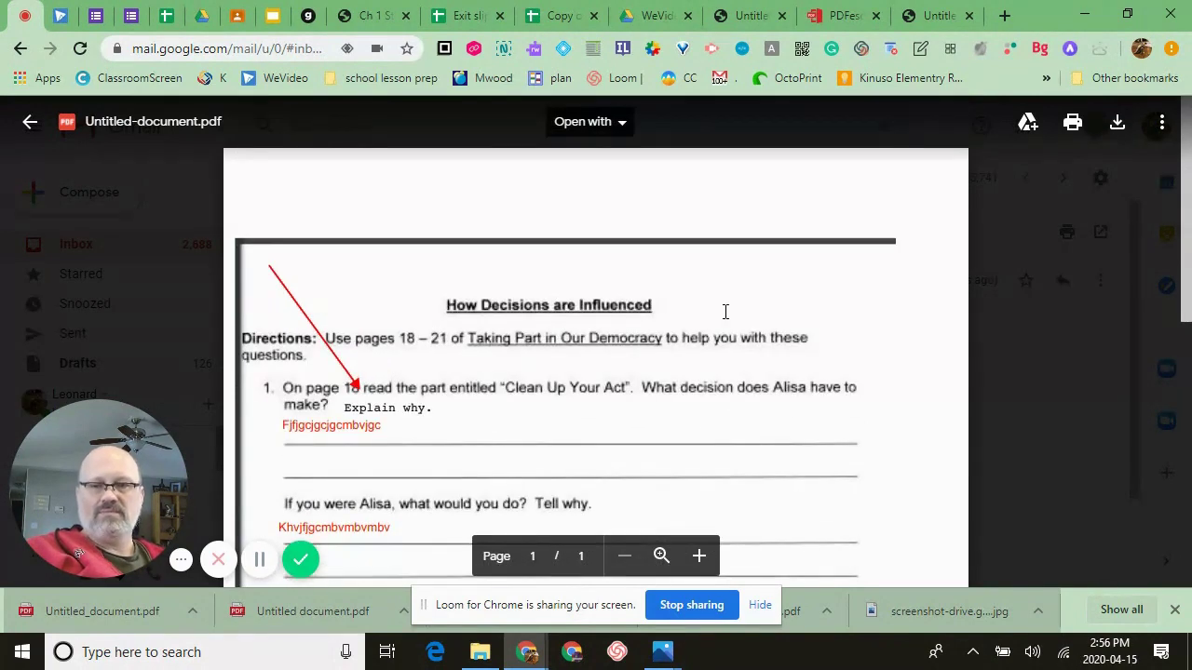